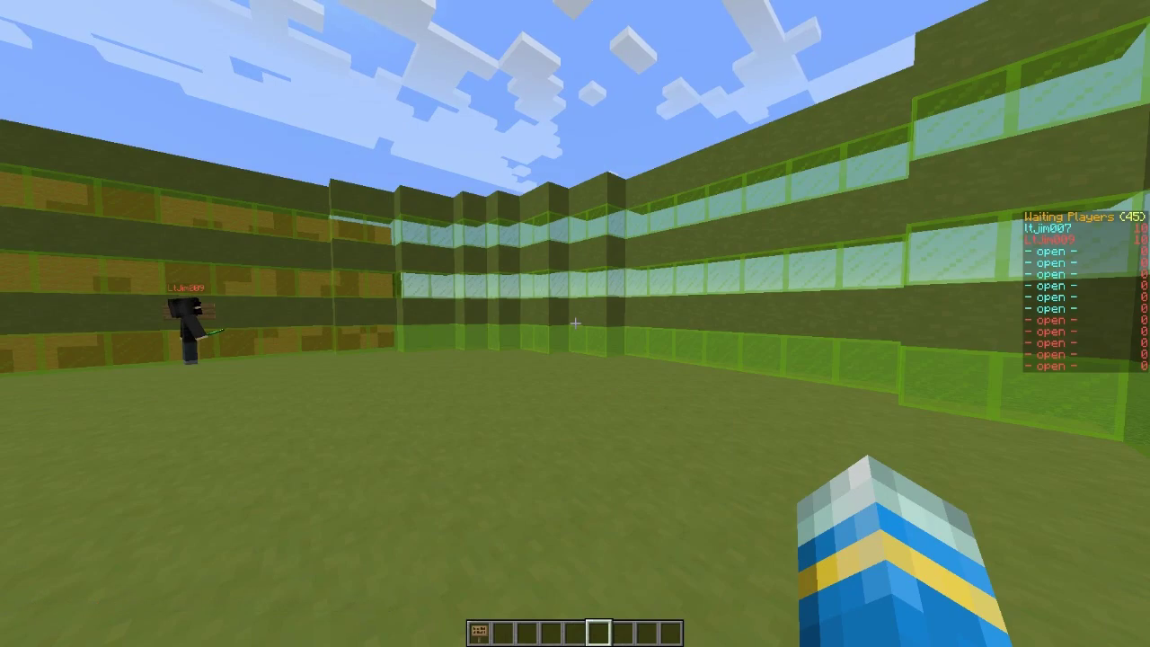
pyautogui.press('w')
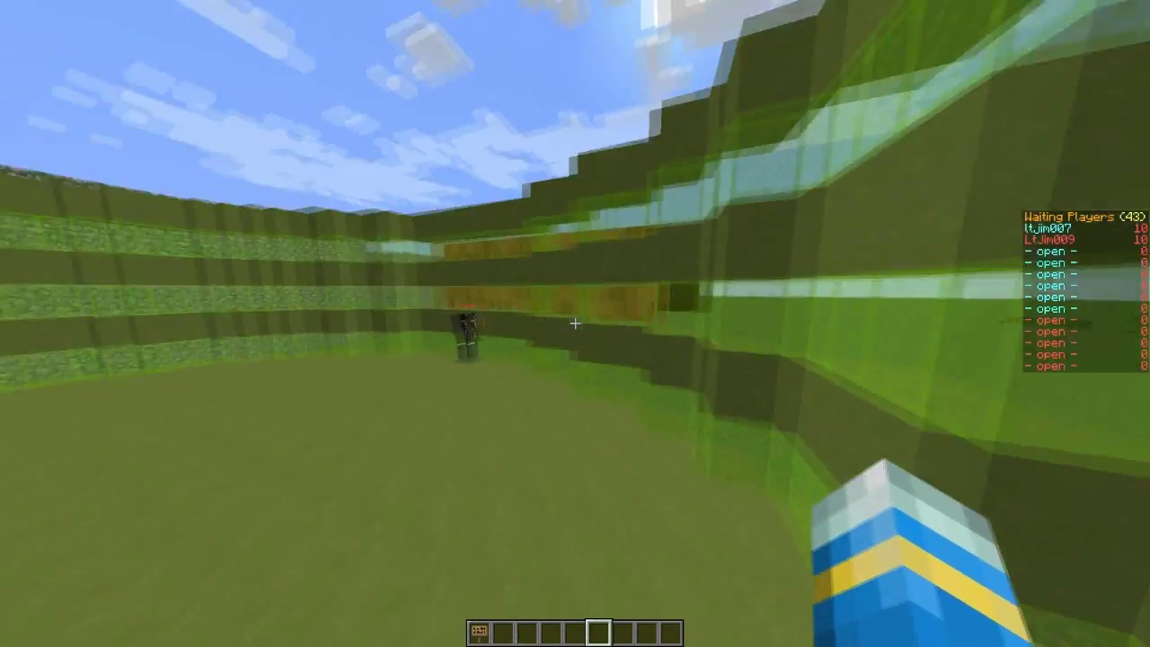
pyautogui.press('w')
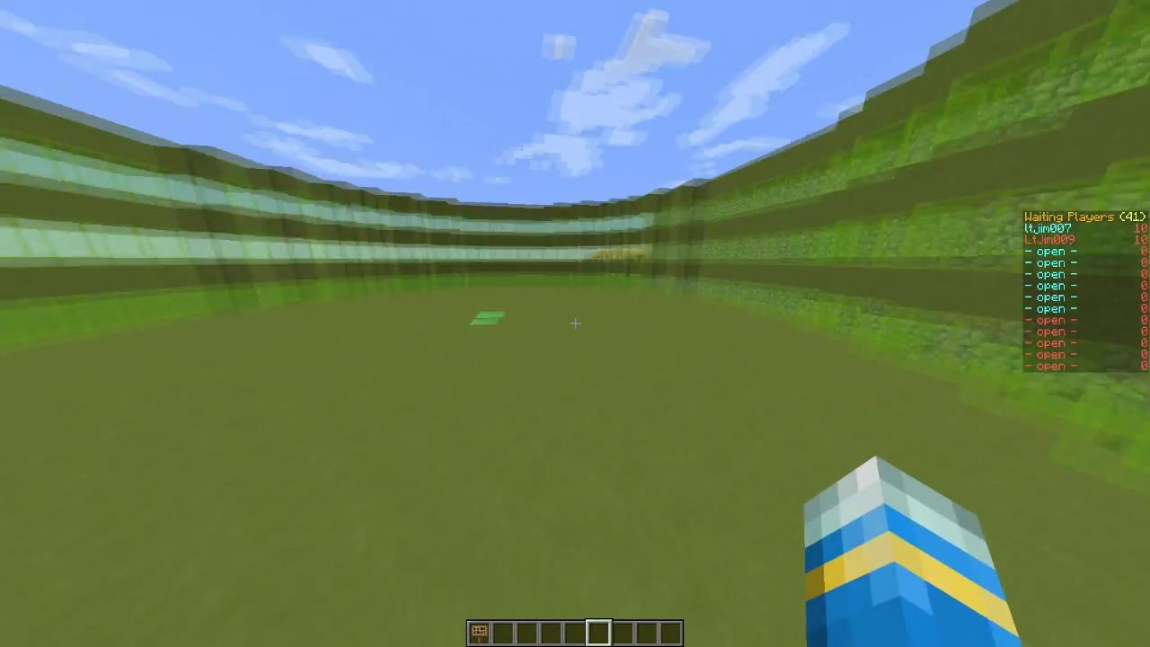
pyautogui.press('w')
pyautogui.press('w')
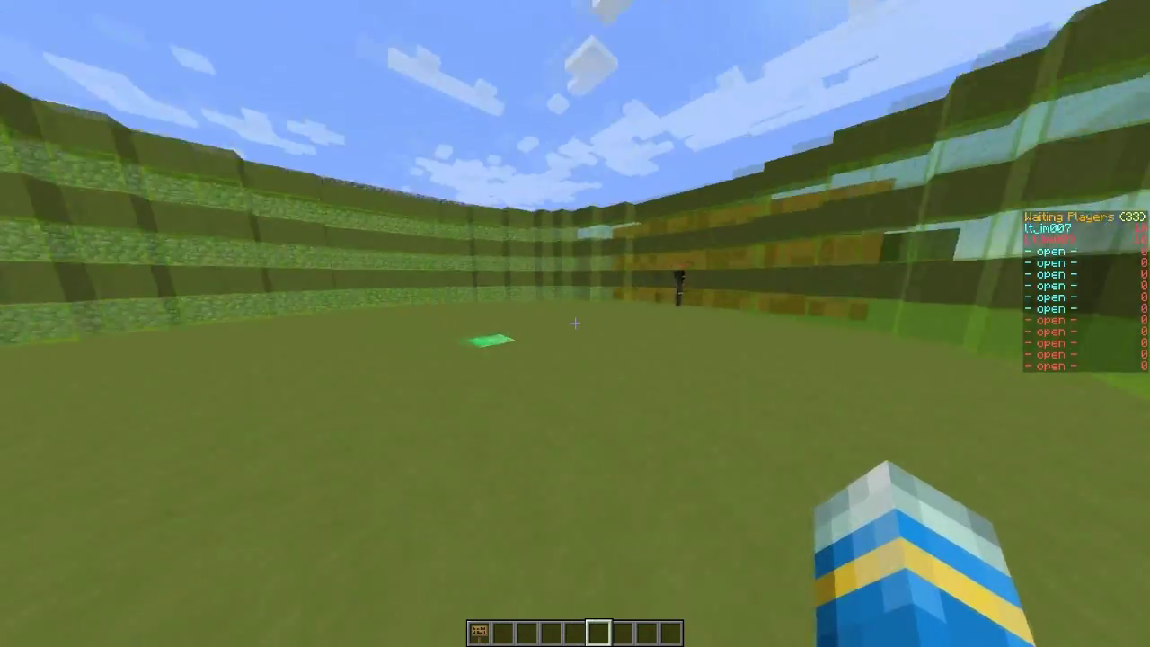
pyautogui.press('w')
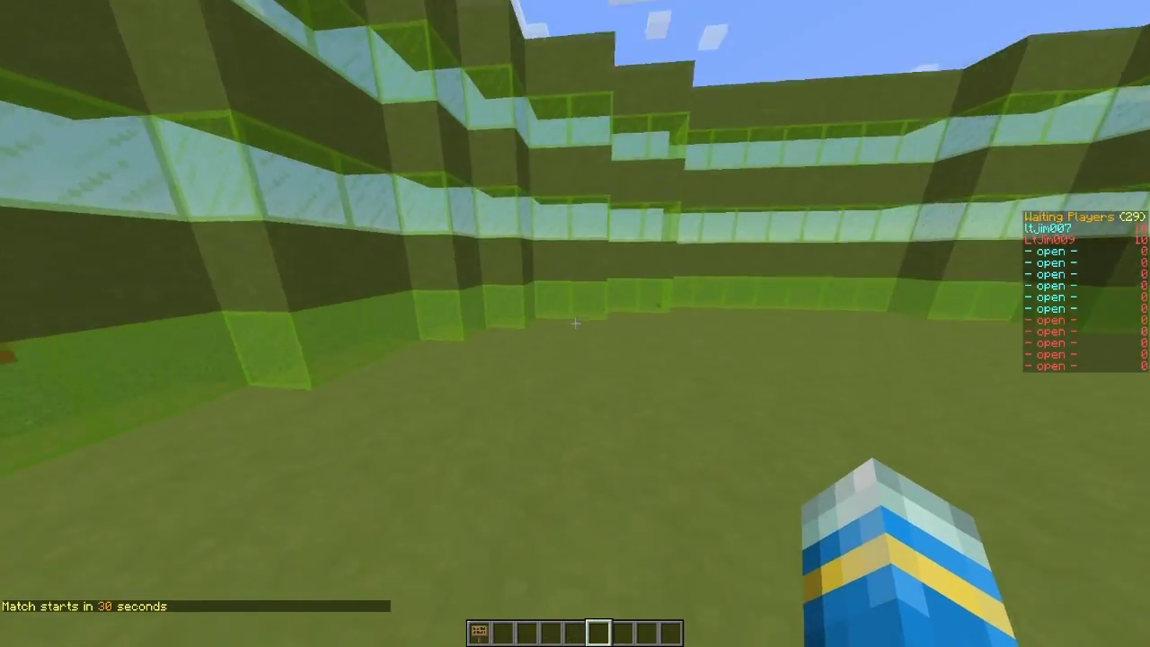
pyautogui.press('w')
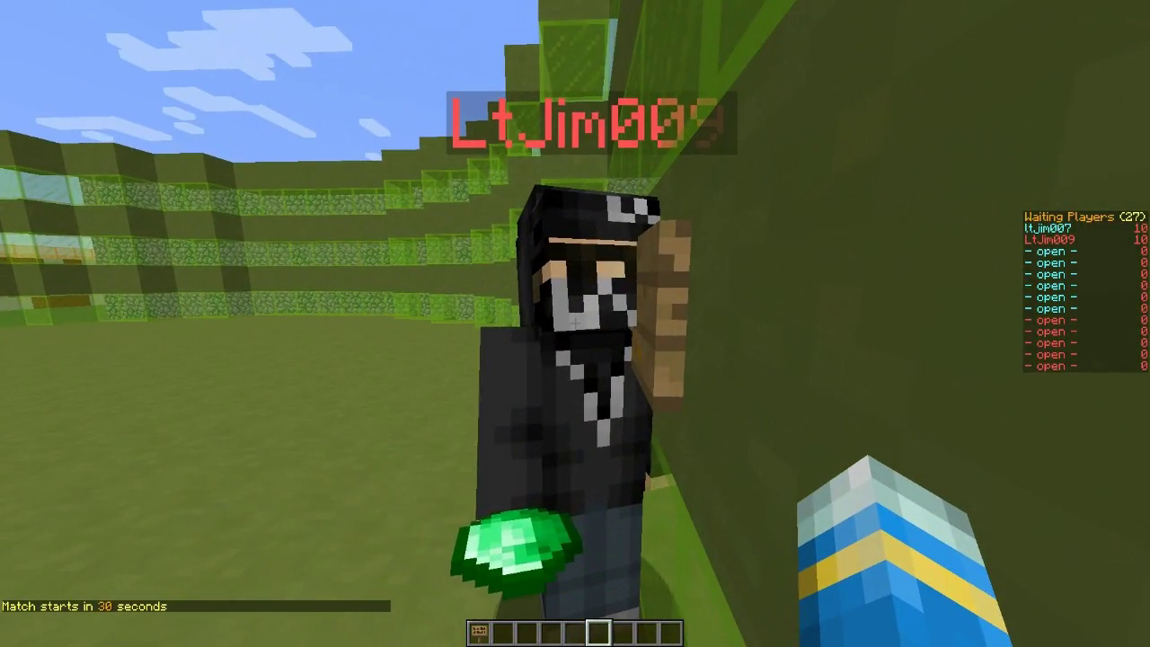
pyautogui.press('w')
pyautogui.scroll(4, 575, 323)
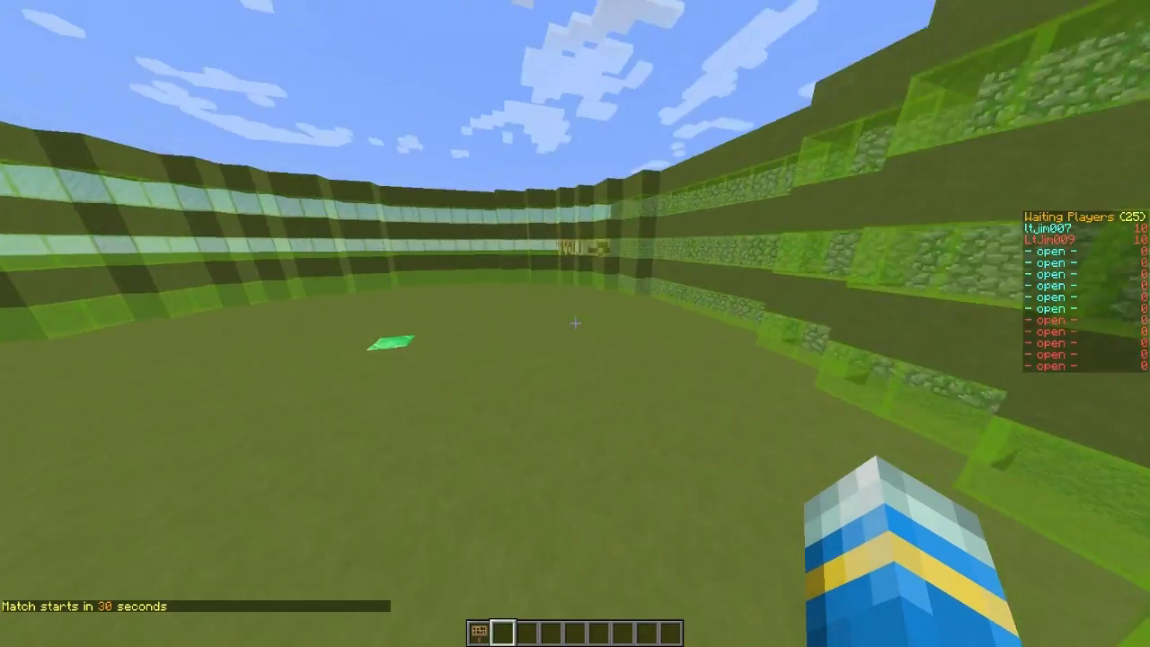
pyautogui.press('w')
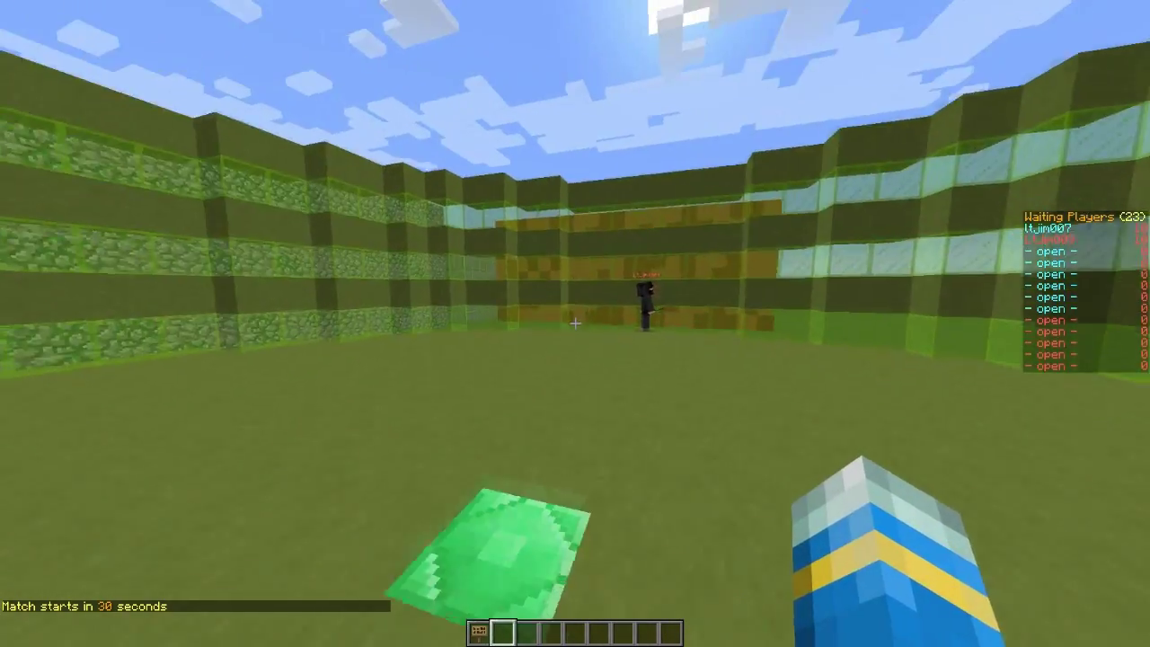
# Force the queued Plunger match to start immediately with the command /ap forcestart.
pyautogui.press('s')
pyautogui.press('t')
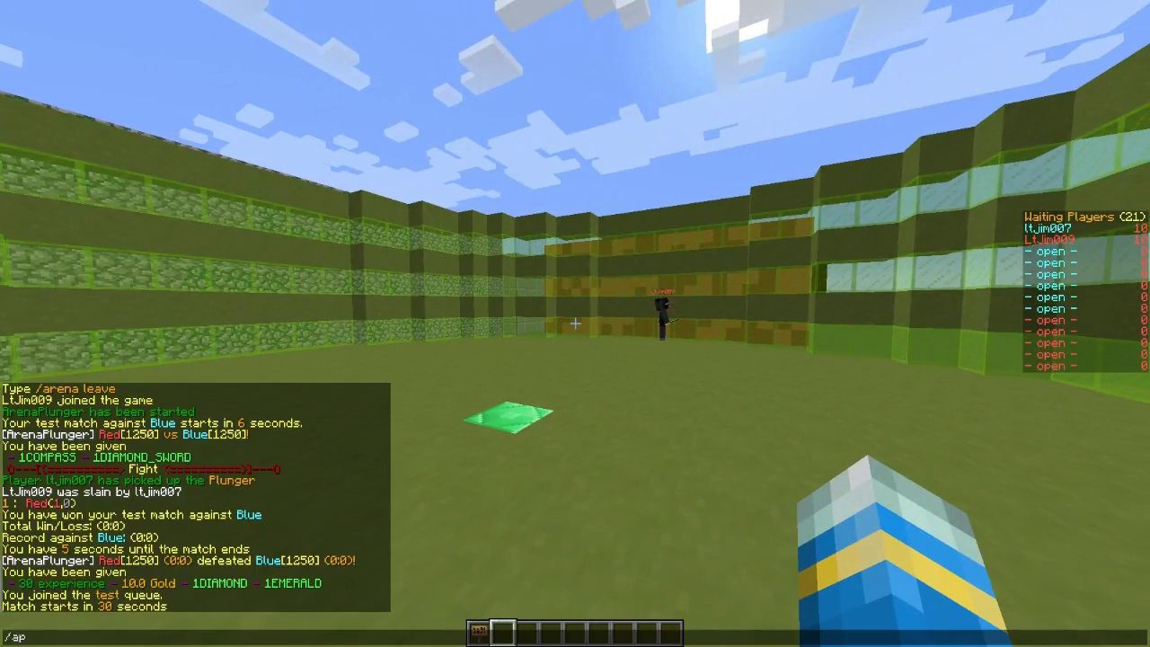
pyautogui.write('/ap forcestart')
pyautogui.press('Return')
# Run to the emerald block in the middle of the arena with an empty hand and pick up the Plunger.
pyautogui.press('w')
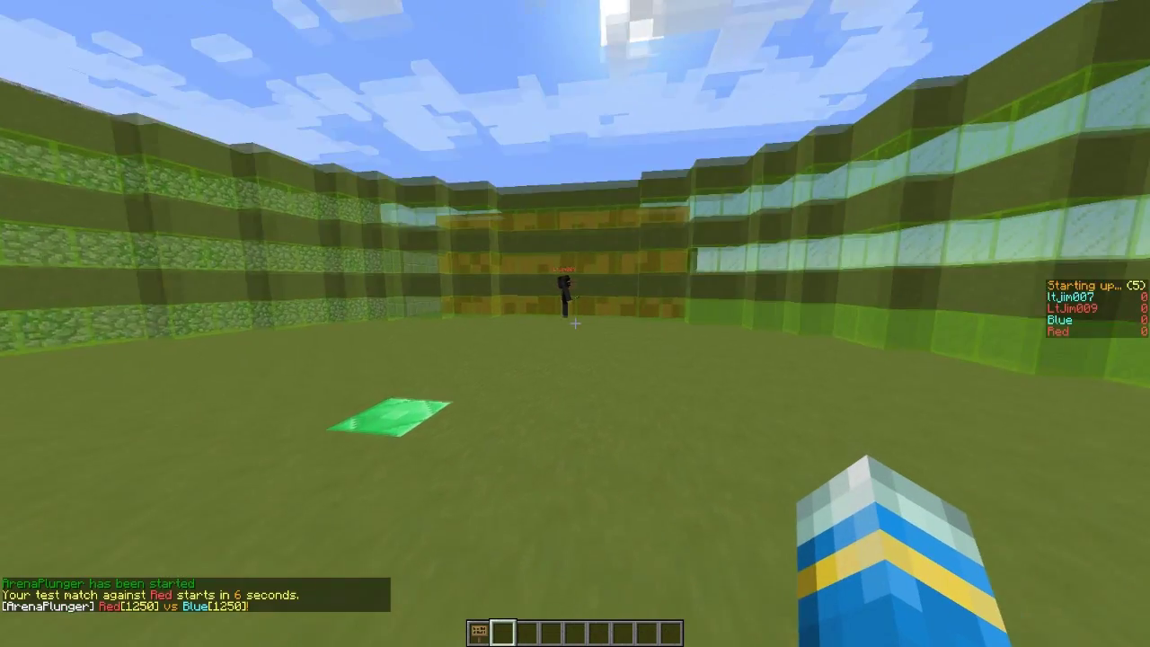
pyautogui.press('w')
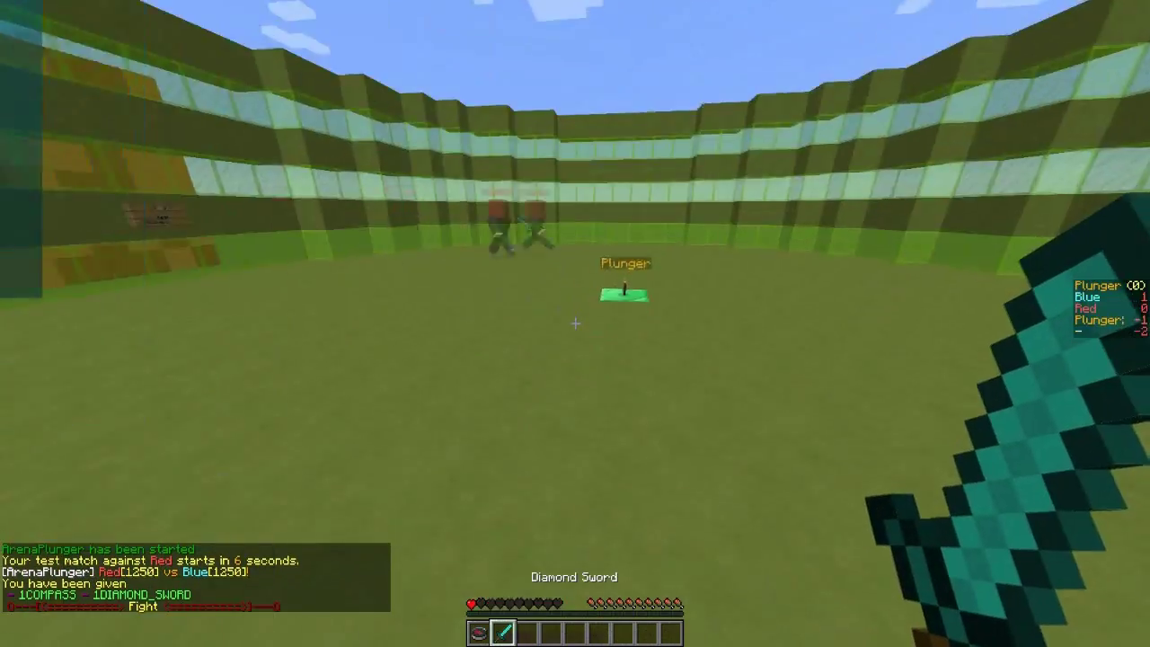
pyautogui.press('w')
pyautogui.click(575, 323)
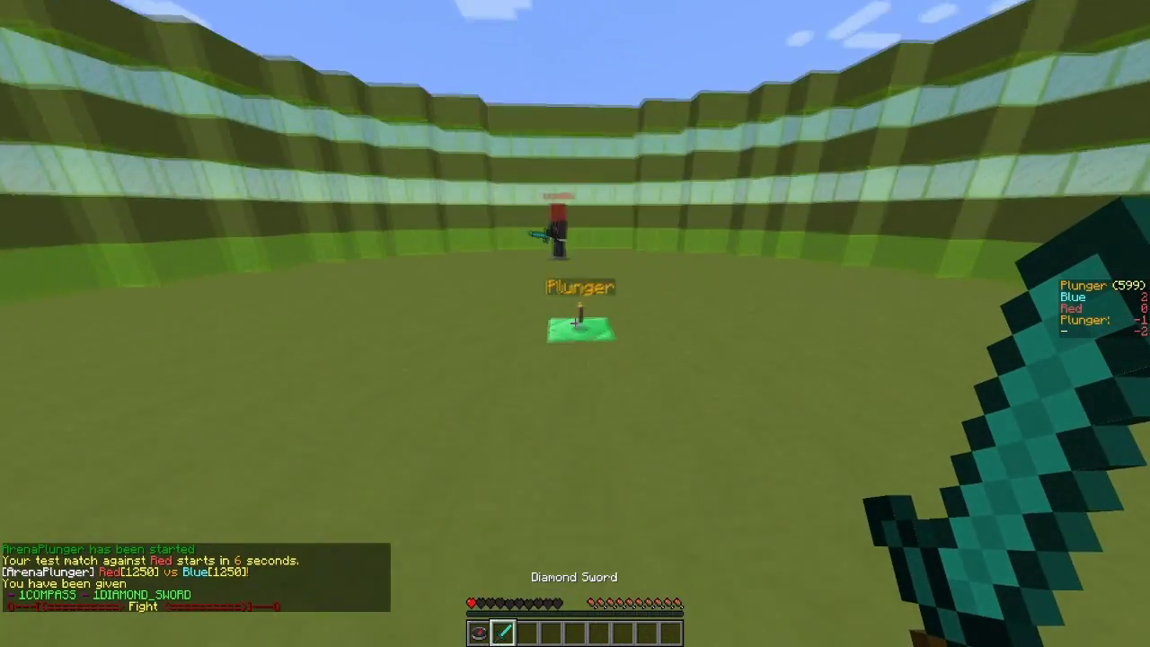
pyautogui.press('w')
pyautogui.press('3')
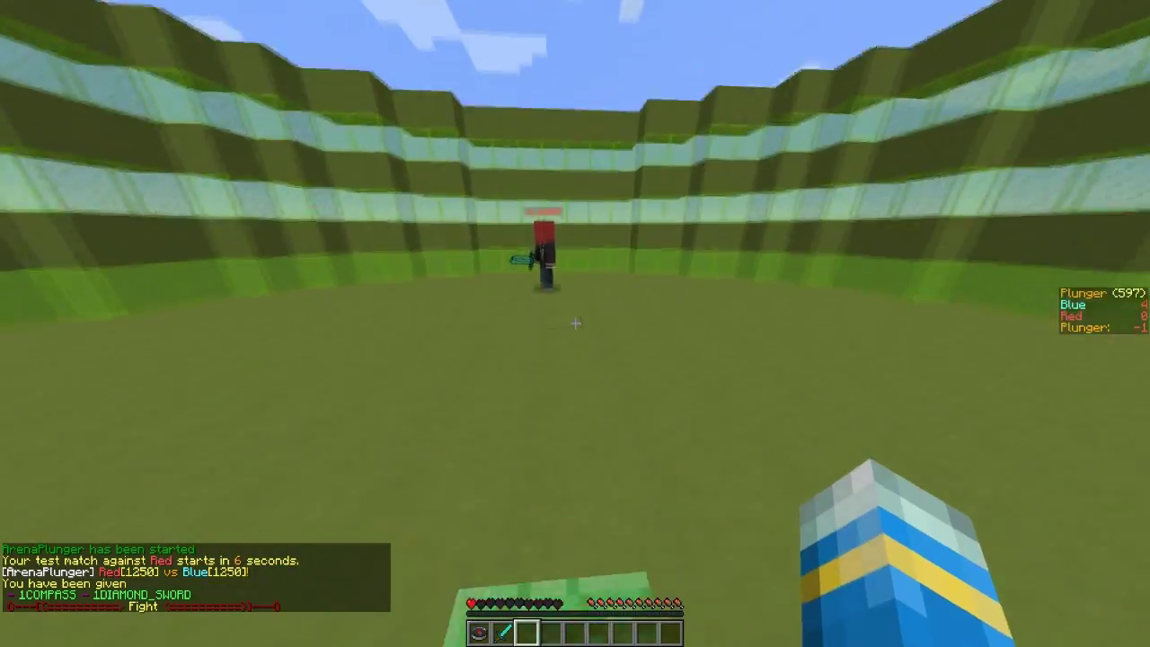
# Look at the Plunger carrier and its note particles in third-person view, ending back in first-person view.
pyautogui.press('F5')
pyautogui.press('w')
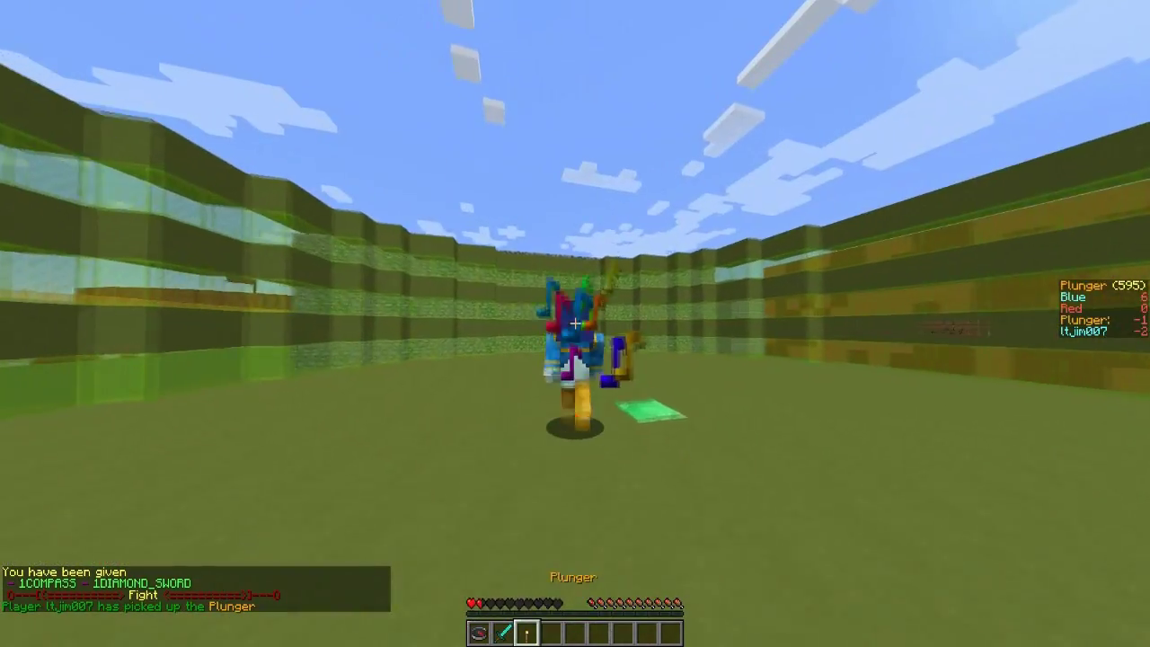
pyautogui.press('w')
pyautogui.press('F5')
pyautogui.press('F5')
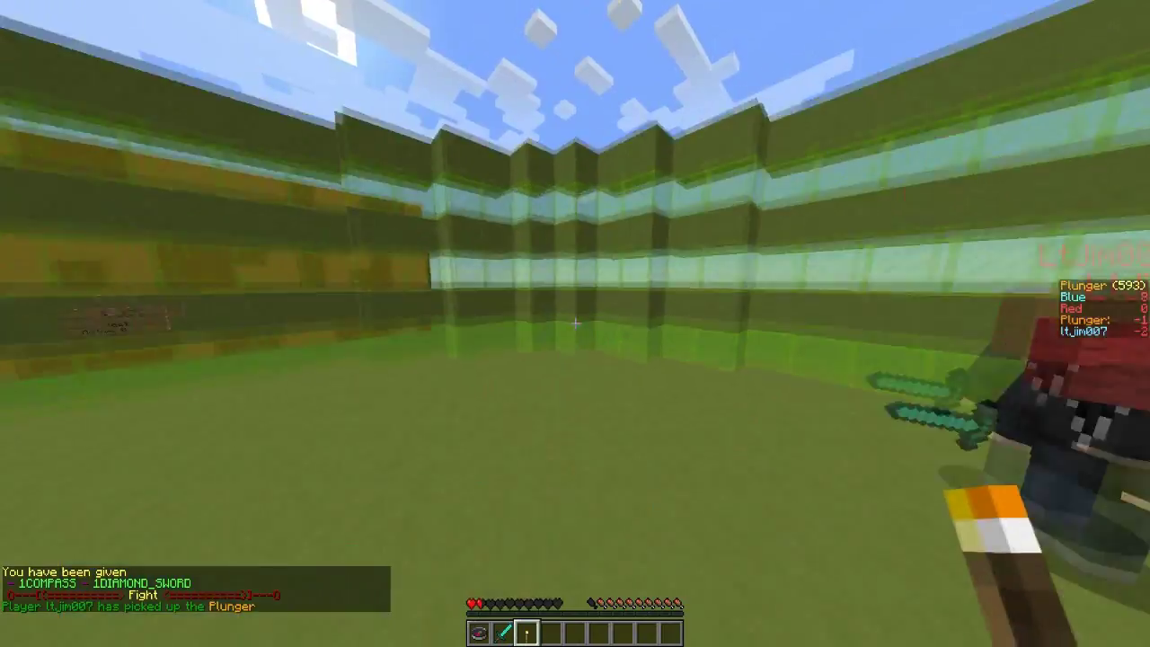
# Drop the Plunger in front of the opponent and attack the opponent with the diamond sword until slain.
pyautogui.press('q')
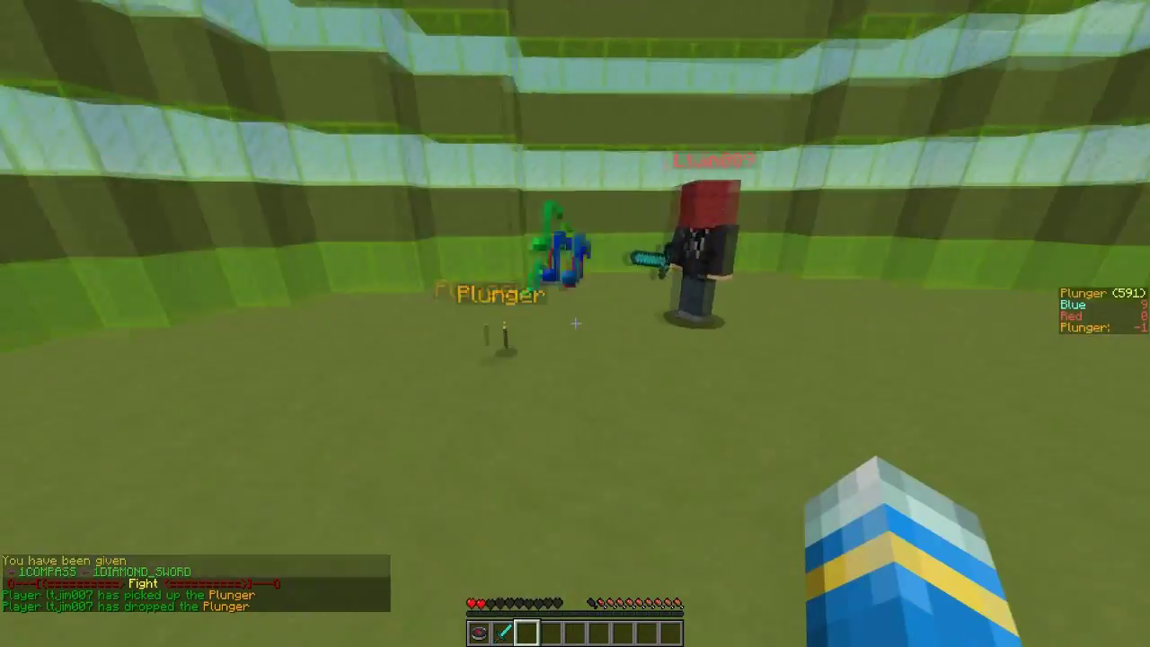
pyautogui.press('2')
pyautogui.click(575, 323)
pyautogui.click(575, 322)
pyautogui.click(575, 322)
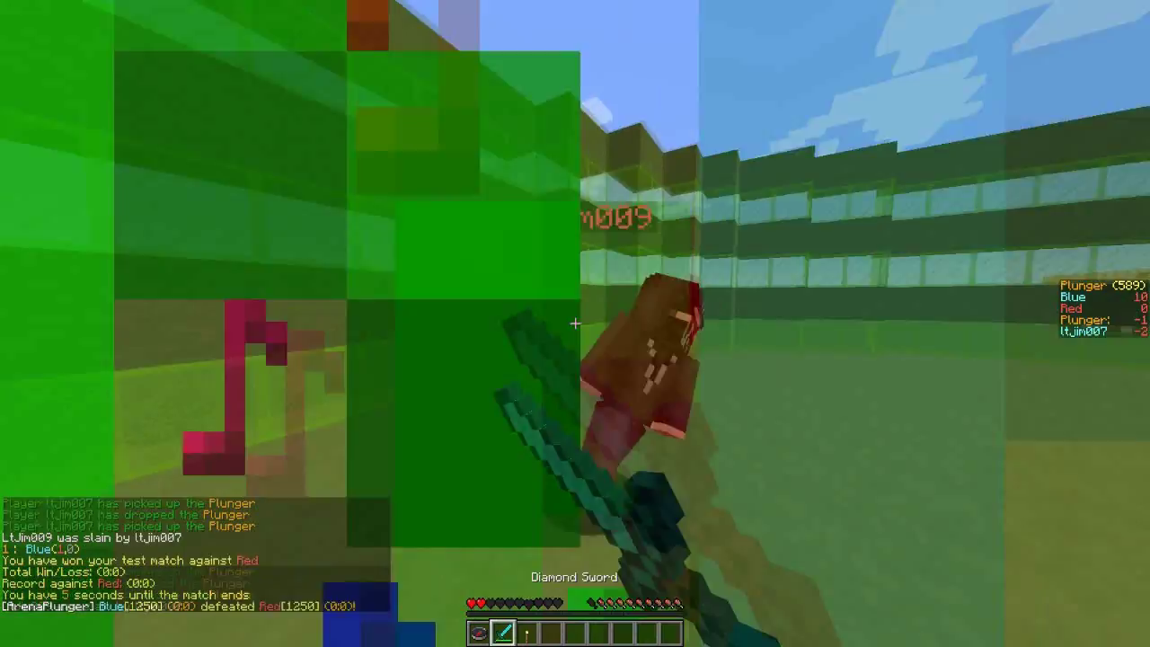
pyautogui.press('3')
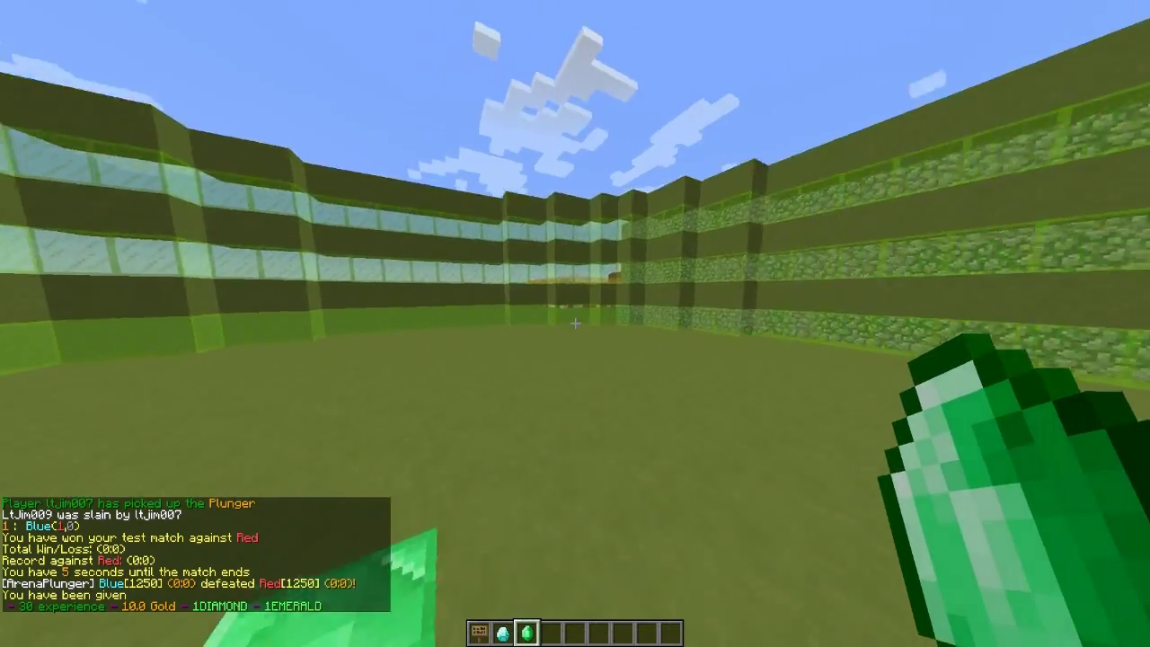
# Clear the rewarded diamond and emerald out of the inventory.
pyautogui.press('w')
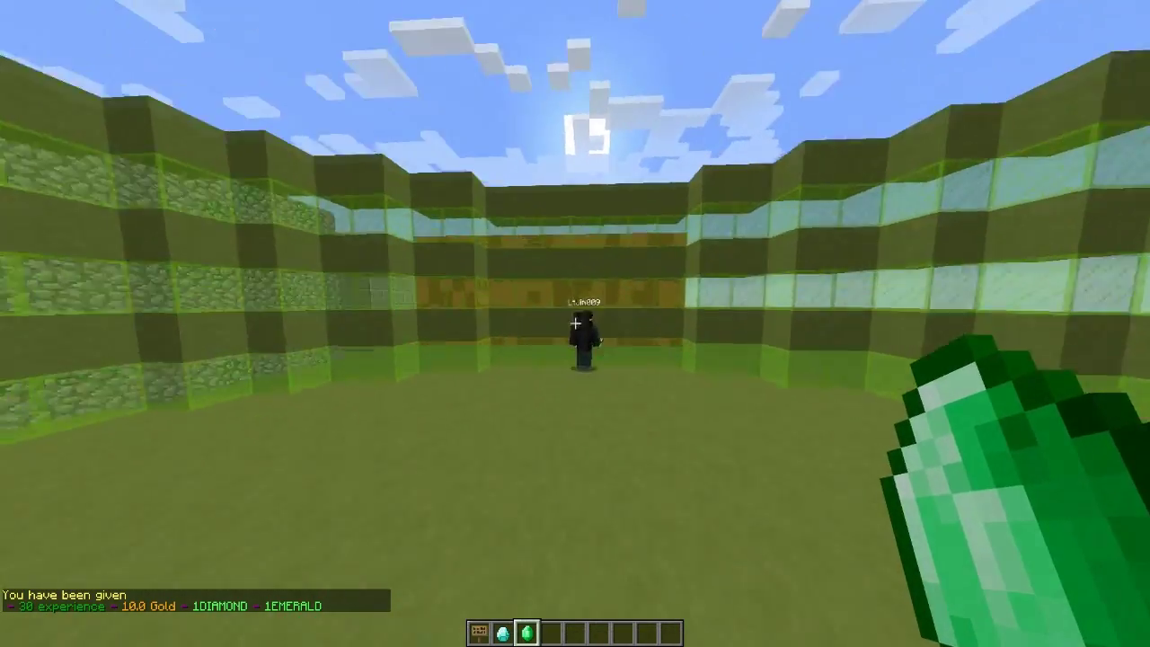
pyautogui.press('e')
pyautogui.keyDown('shift'); pyautogui.click(522, 387); pyautogui.keyUp('shift')
pyautogui.keyDown('shift'); pyautogui.click(501, 388); pyautogui.keyUp('shift')
pyautogui.press('e')
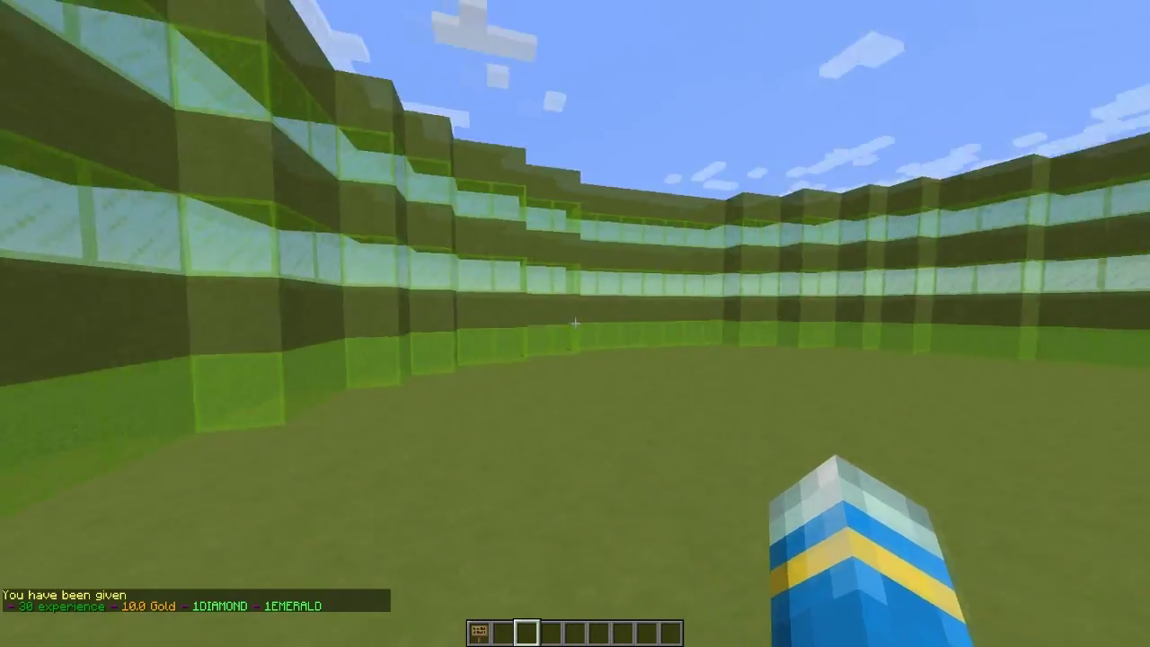
# Put a blaze rod from the creative materials into the second hotbar slot and hold it.
pyautogui.press('t')
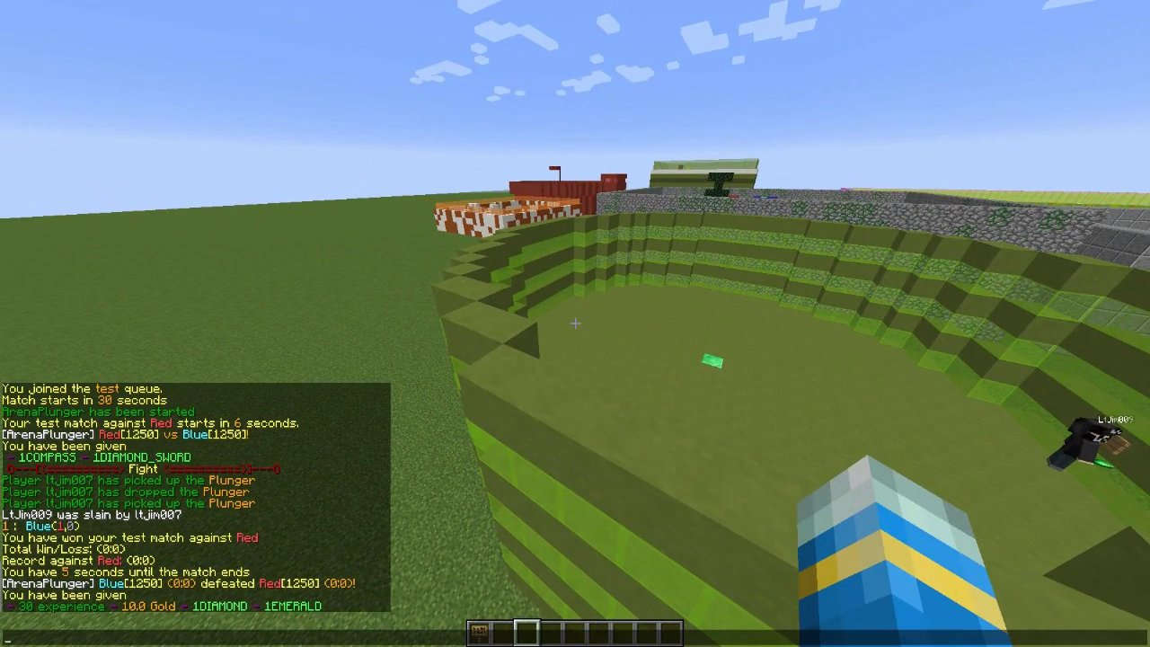
pyautogui.press('Escape')
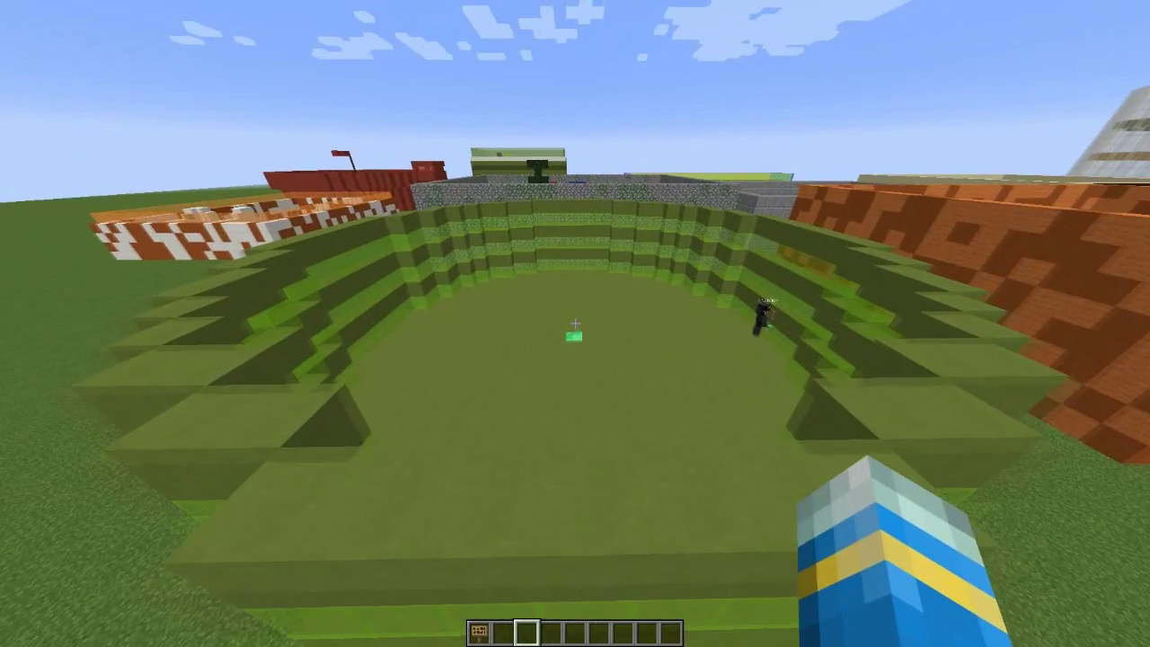
pyautogui.press('e')
pyautogui.click(541, 424)
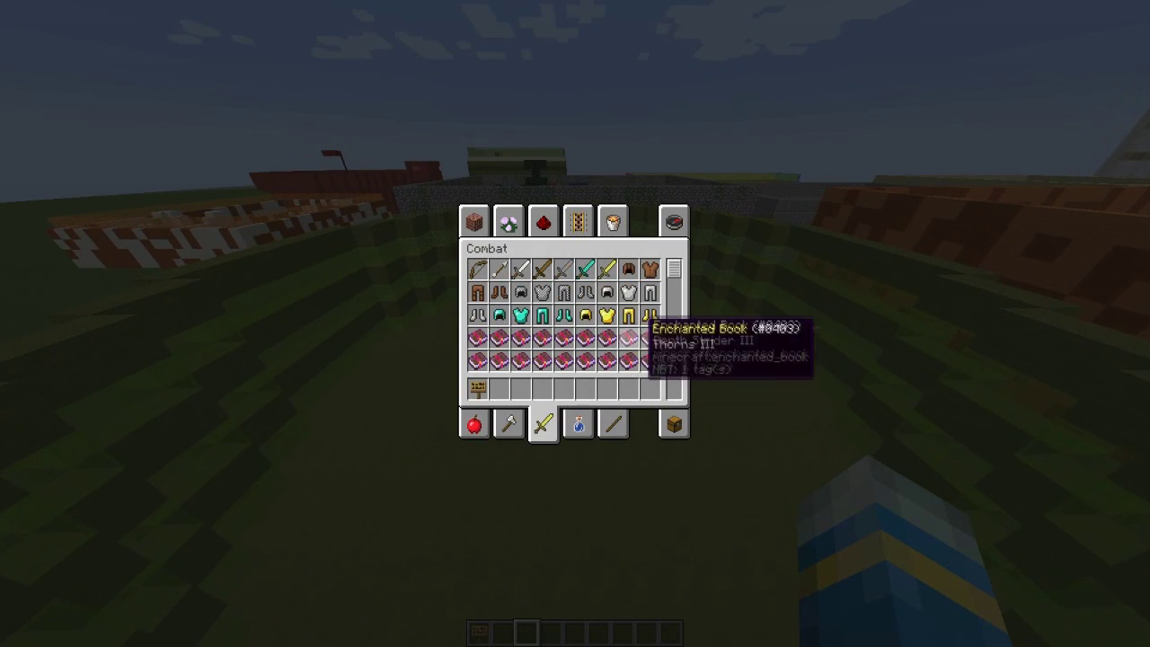
pyautogui.click(611, 426)
pyautogui.scroll(-1, 585, 338)
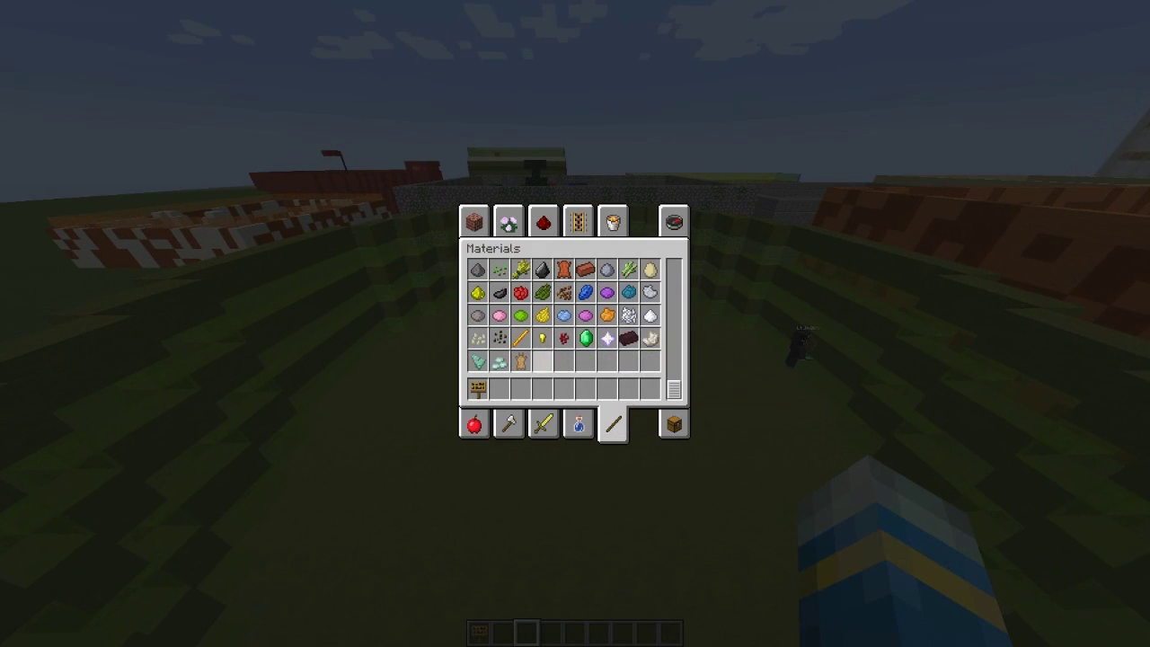
pyautogui.scroll(1, 564, 333)
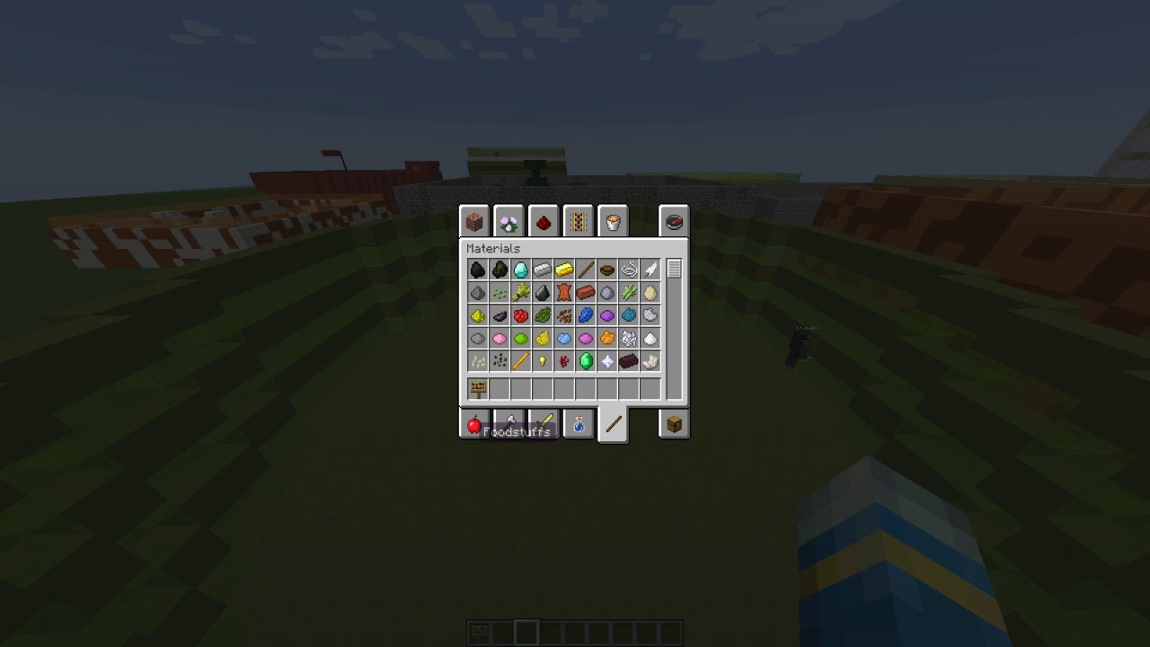
pyautogui.click(474, 424)
pyautogui.click(613, 424)
pyautogui.scroll(-1, 628, 361)
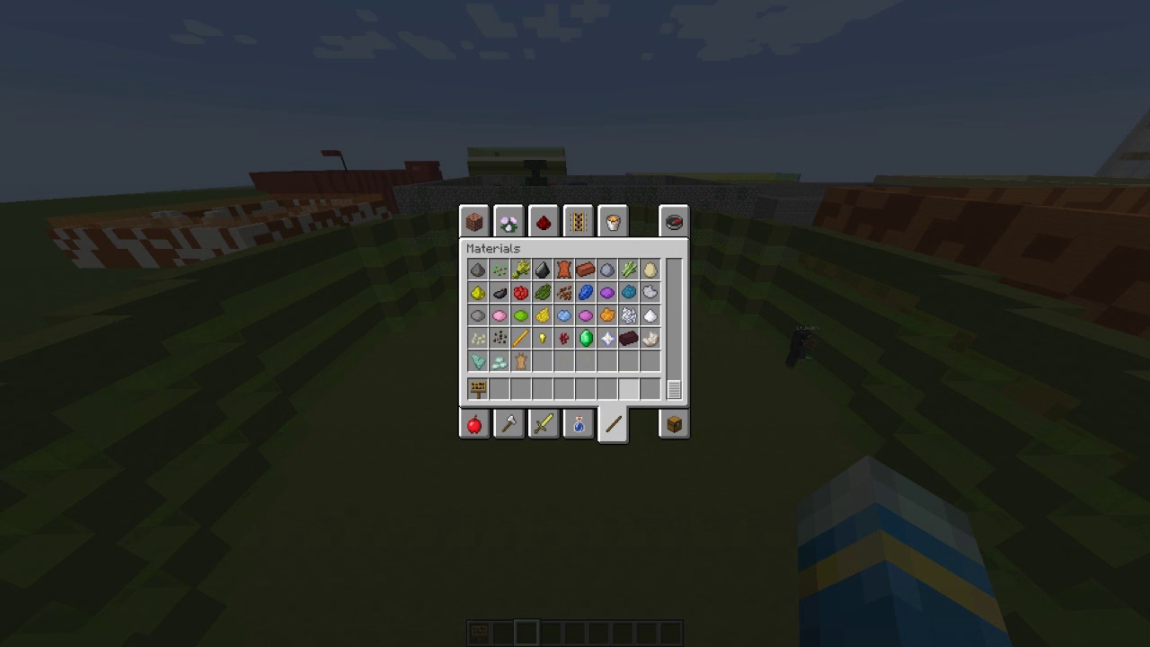
pyautogui.click(520, 338)
pyautogui.click(499, 388)
pyautogui.click(543, 222)
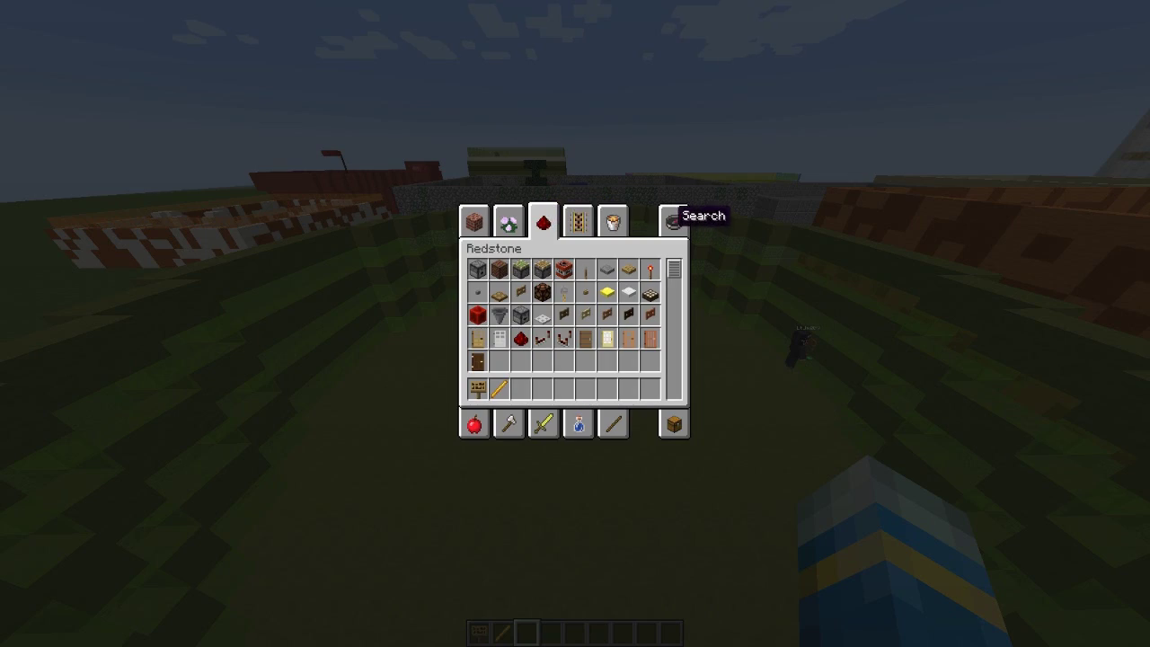
pyautogui.press('e')
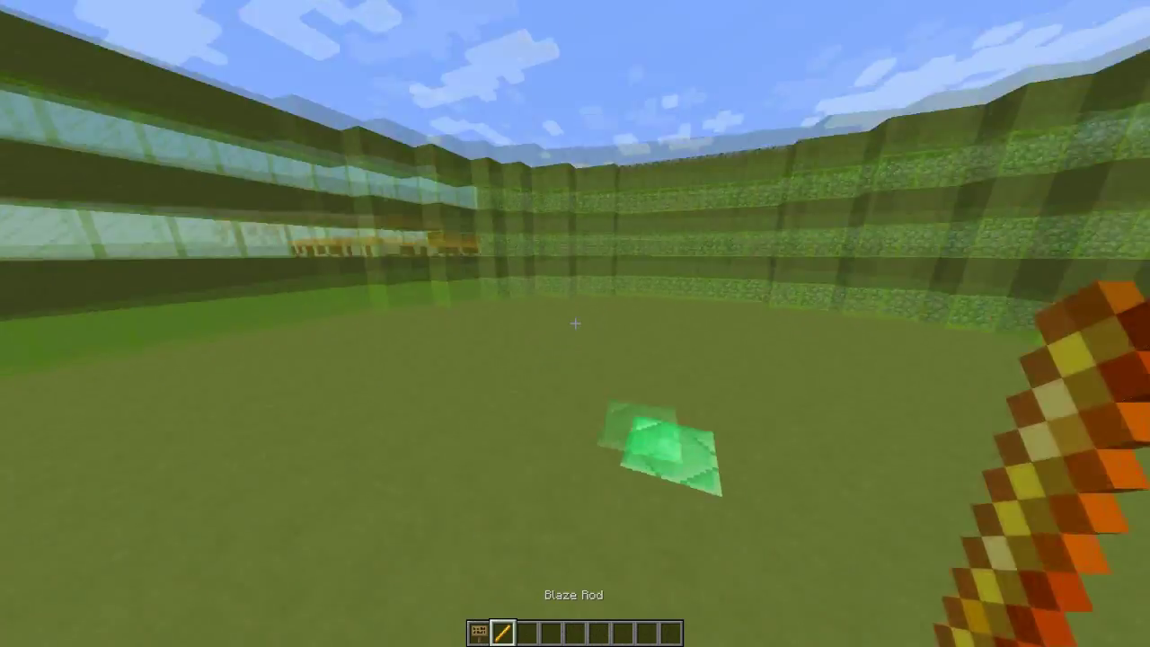
# Create a new Plunger arena named yt with /ap create while standing inside the round pit.
pyautogui.press('w')
pyautogui.press('t')
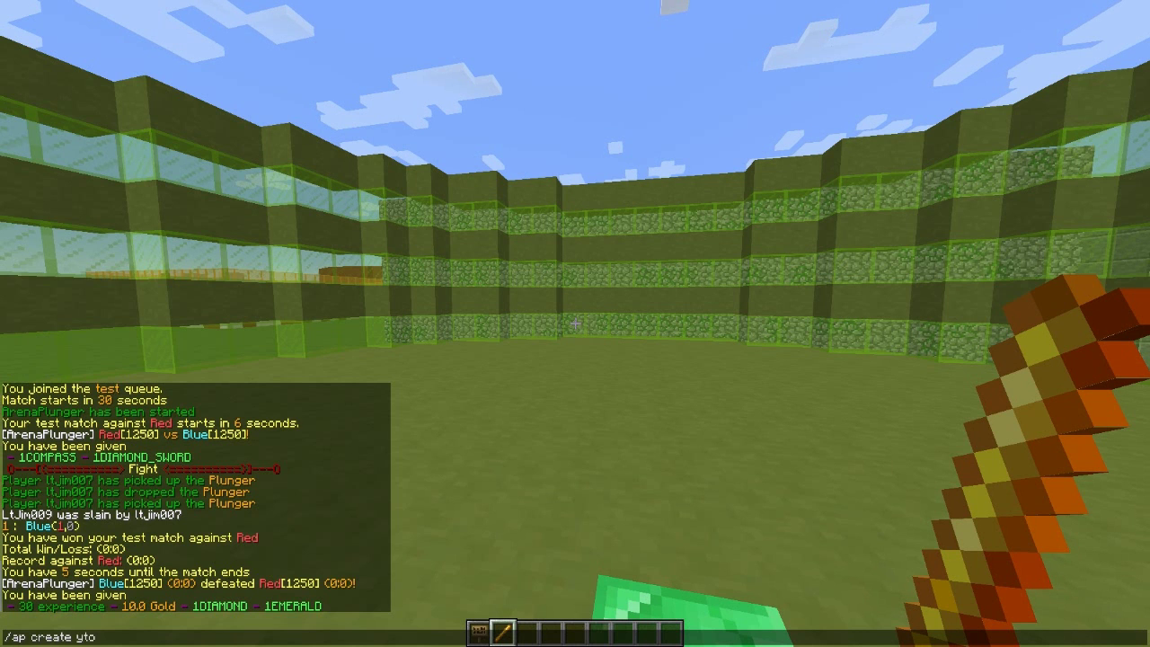
pyautogui.press('Return')
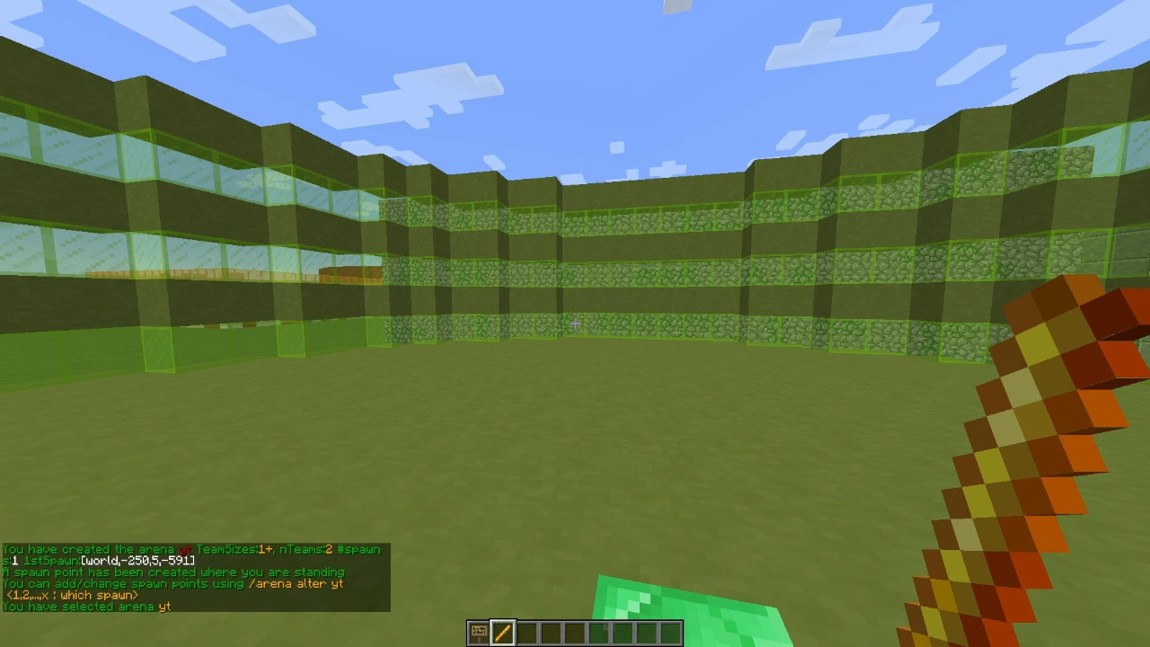
# Step back from the emerald block and set the Red team's spawn there with /ap alter yt 1.
pyautogui.press('s')
pyautogui.press('/')
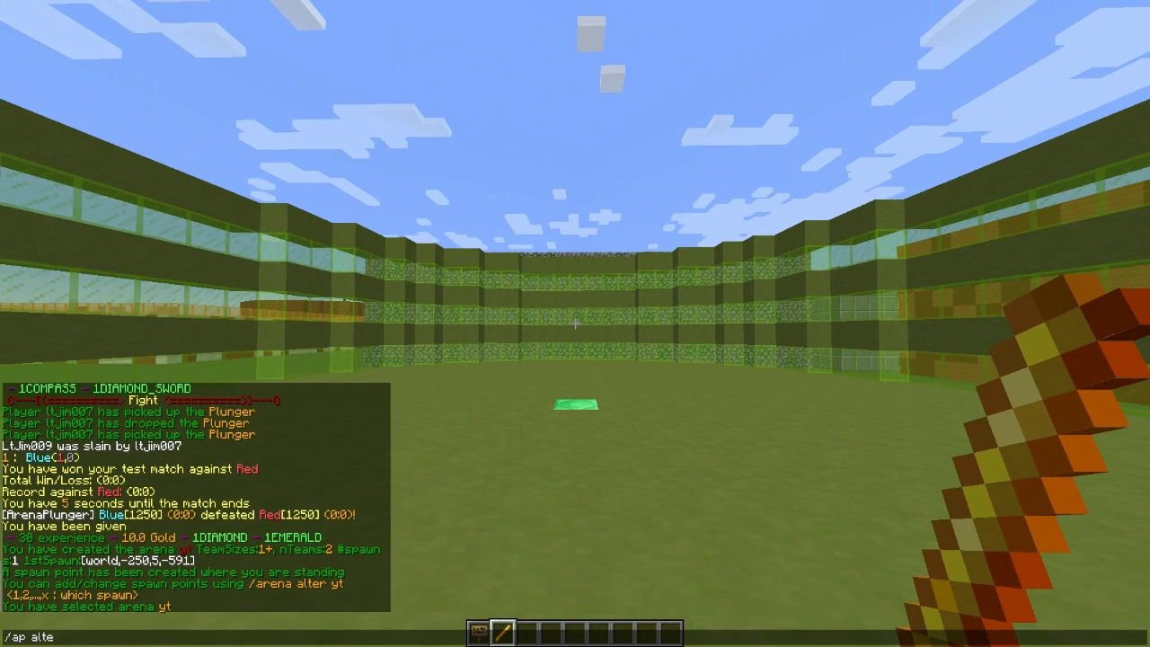
pyautogui.write('ap alter yt 1')
pyautogui.press('Return')
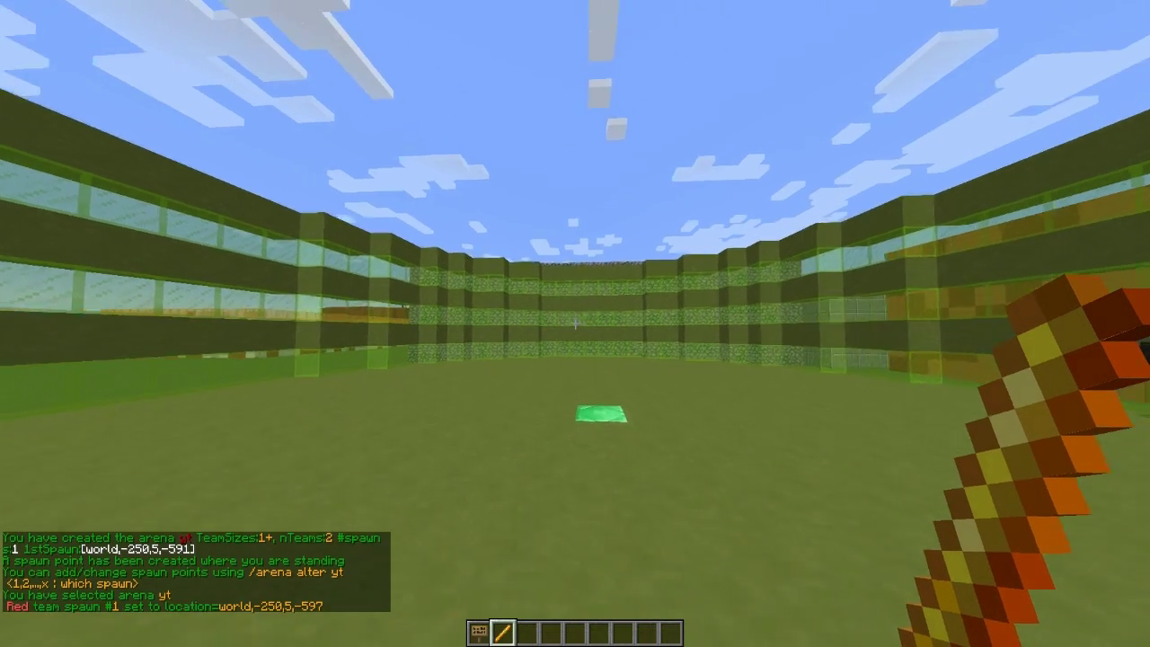
# Set the Blue team's spawn in the yt arena at another standing position with /ap alter yt 2.
pyautogui.press('t')
pyautogui.press('Up')
pyautogui.write('2')
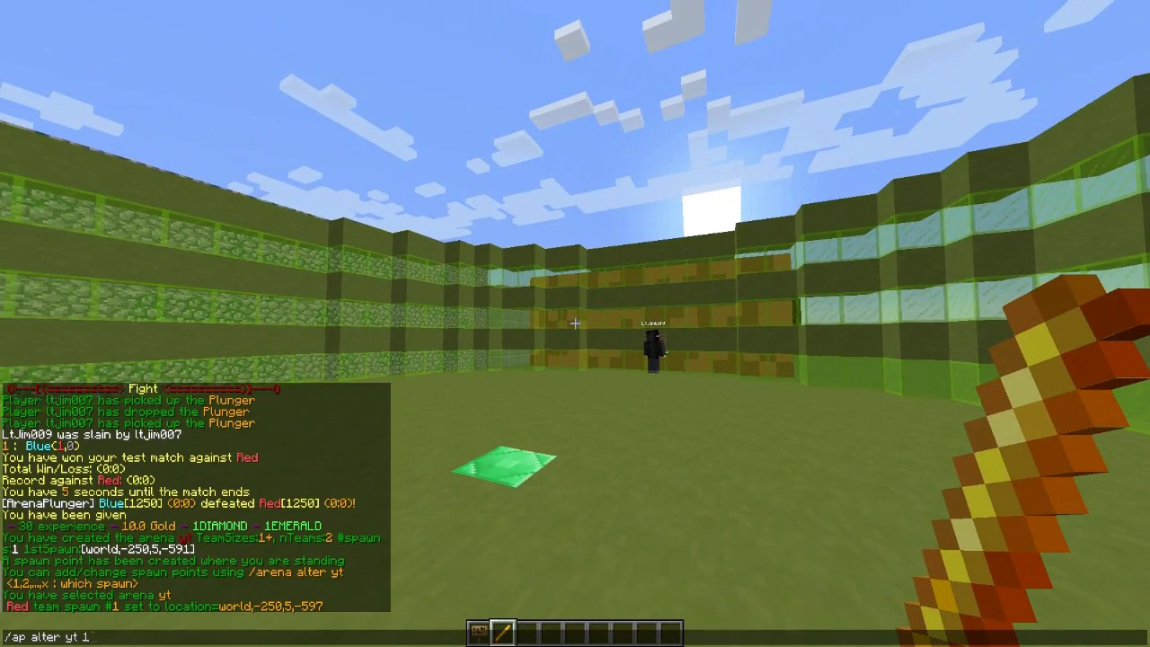
pyautogui.press('Return')
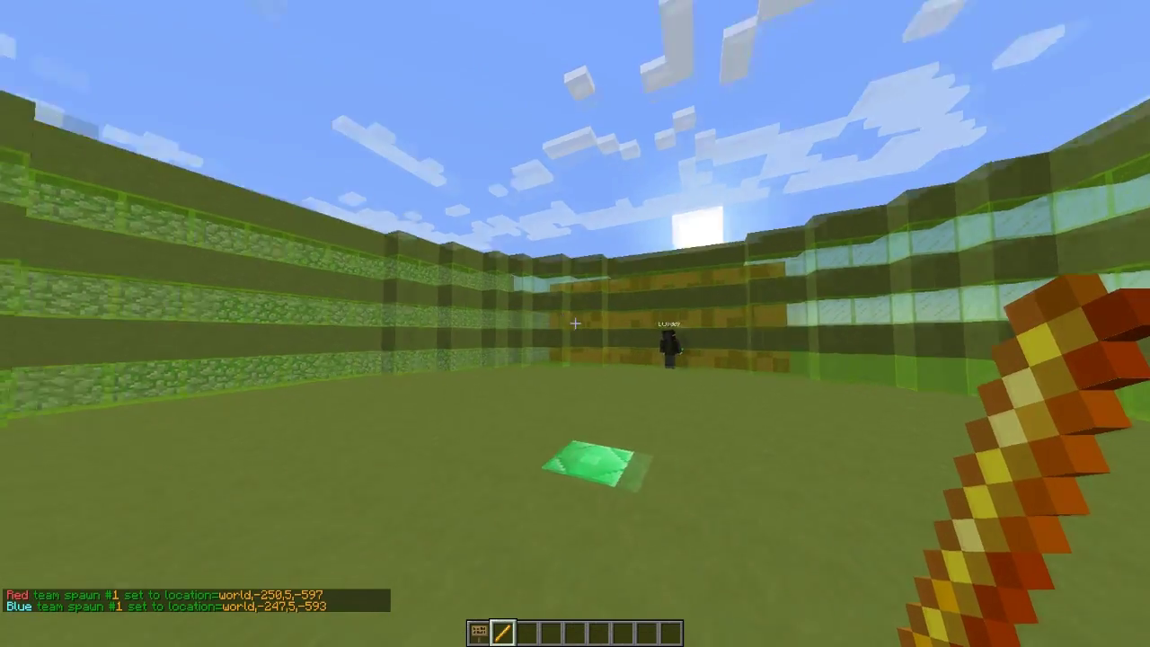
# Set the White team's spawn in the yt arena at a third standing position with /ap alter yt 3.
pyautogui.press('t')
pyautogui.press('Up')
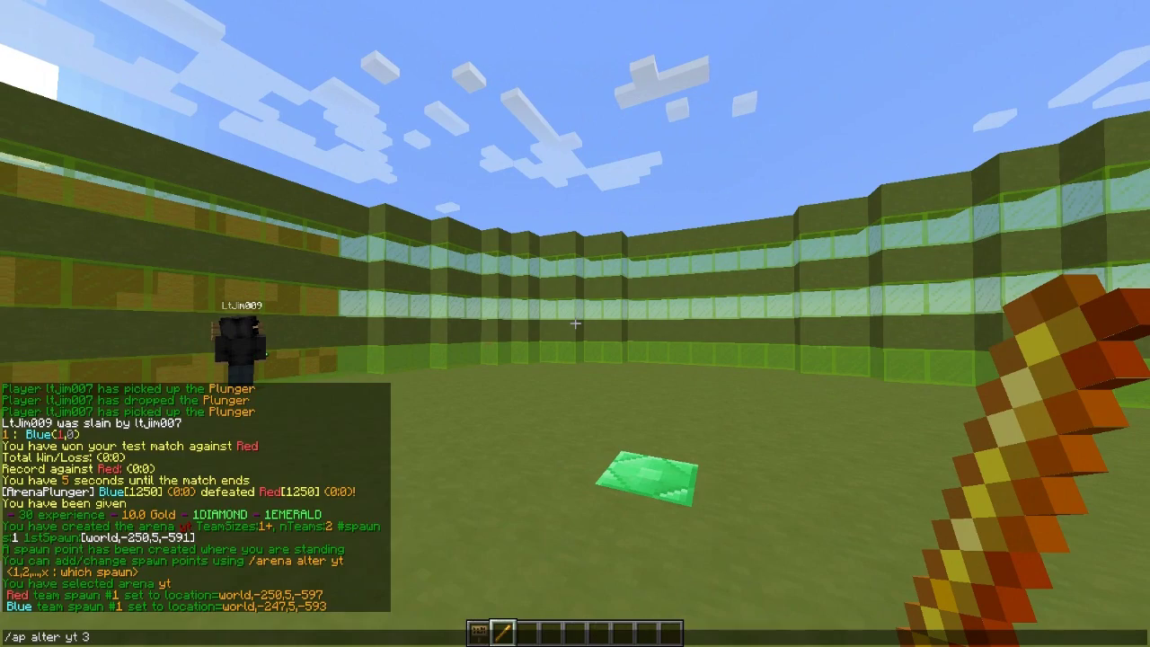
pyautogui.press('Return')
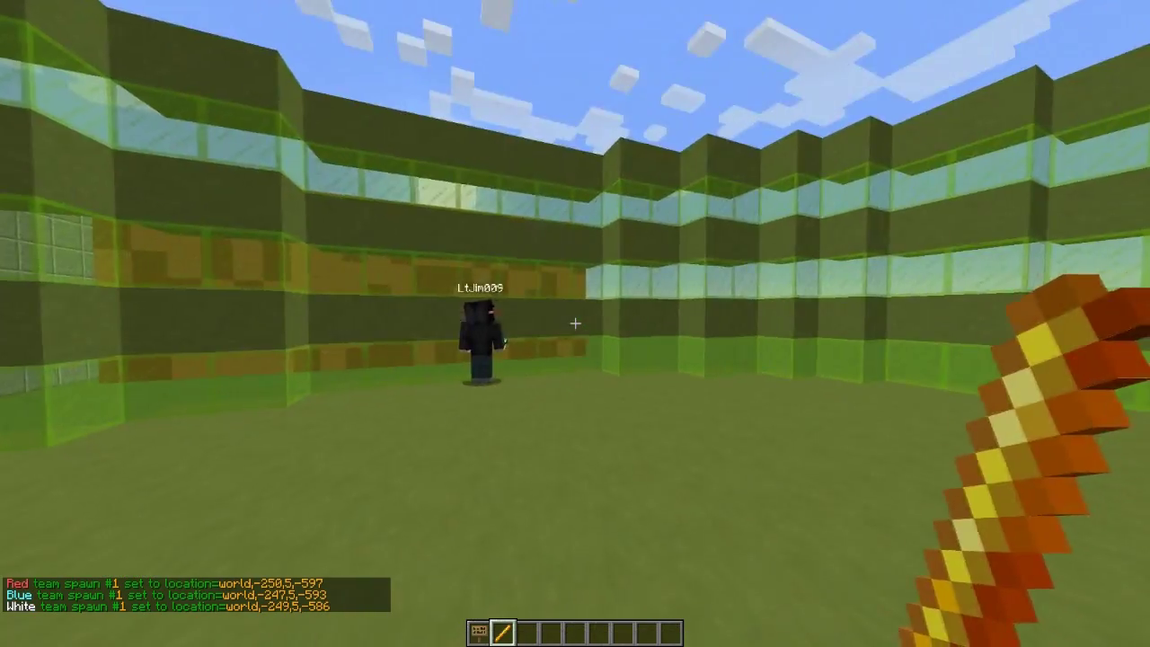
# Stand at the emerald block in the pit and set the plunger's location there with /ap setplunger.
pyautogui.press('w')
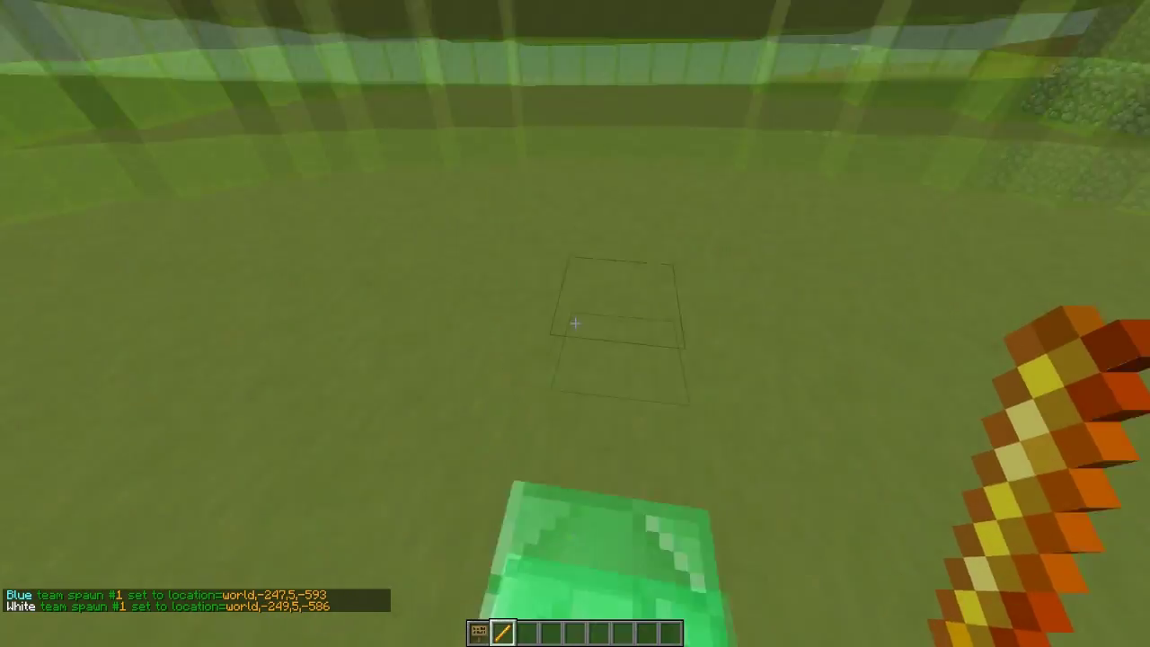
pyautogui.press('t')
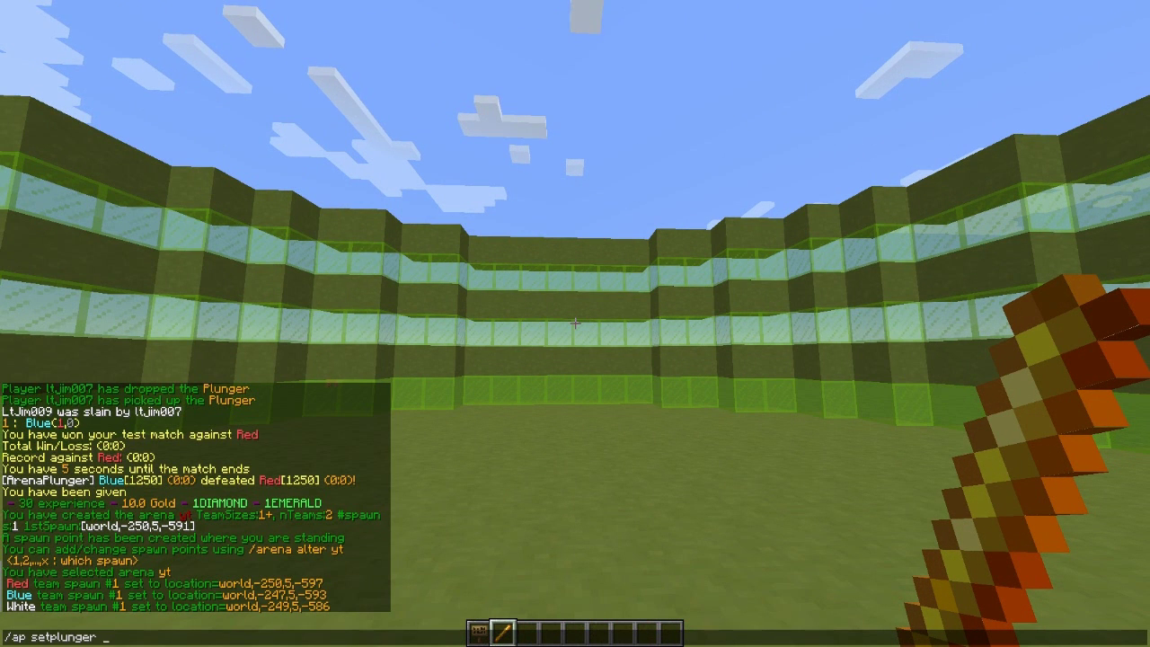
pyautogui.press('Return')
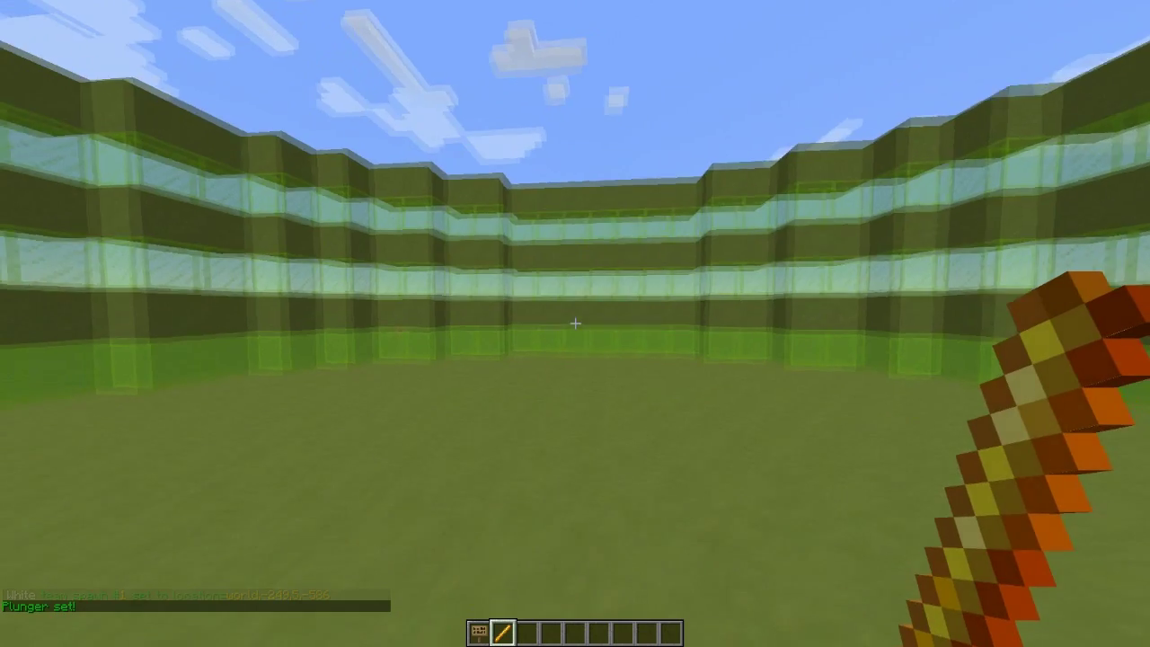
# Set the plunger item to the held blaze rod with /ap setmaterial.
pyautogui.press('space')
pyautogui.press('space')
pyautogui.press('s')
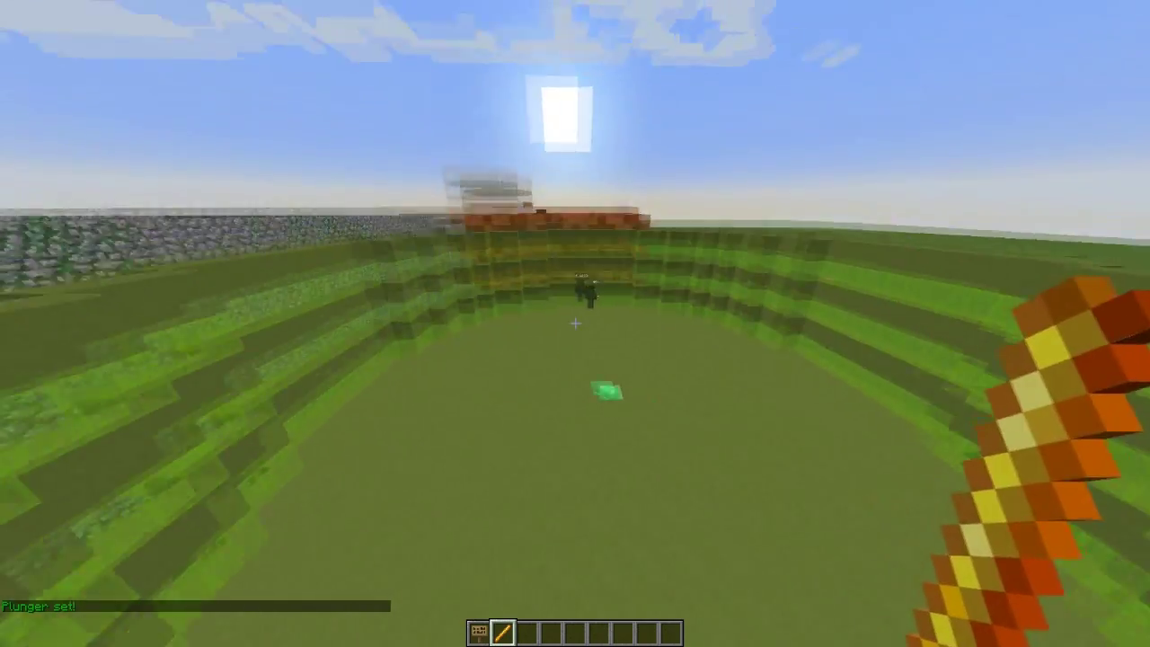
pyautogui.press('t')
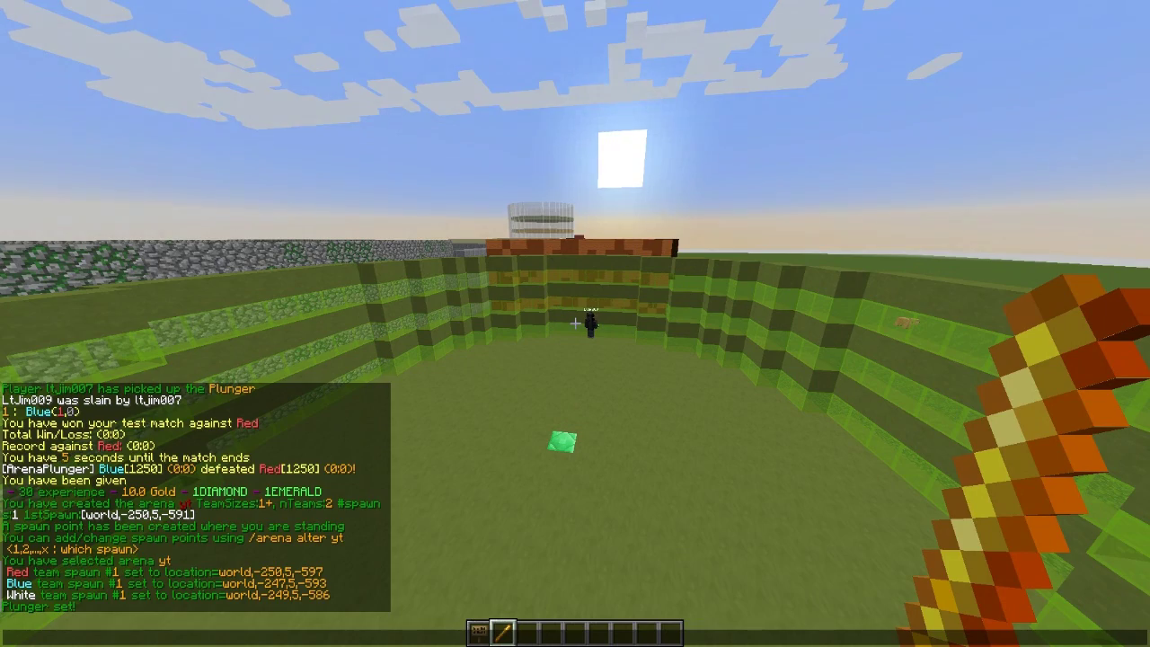
pyautogui.press('Escape')
pyautogui.press('/')
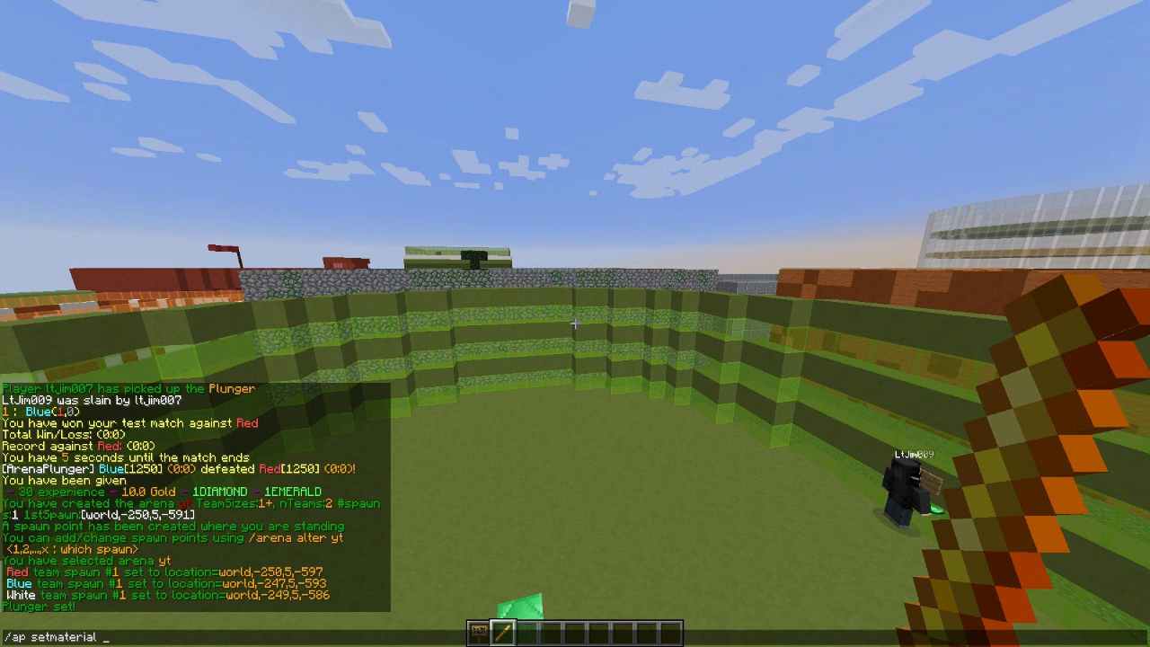
pyautogui.write('ap setmaterial')
pyautogui.press('Return')
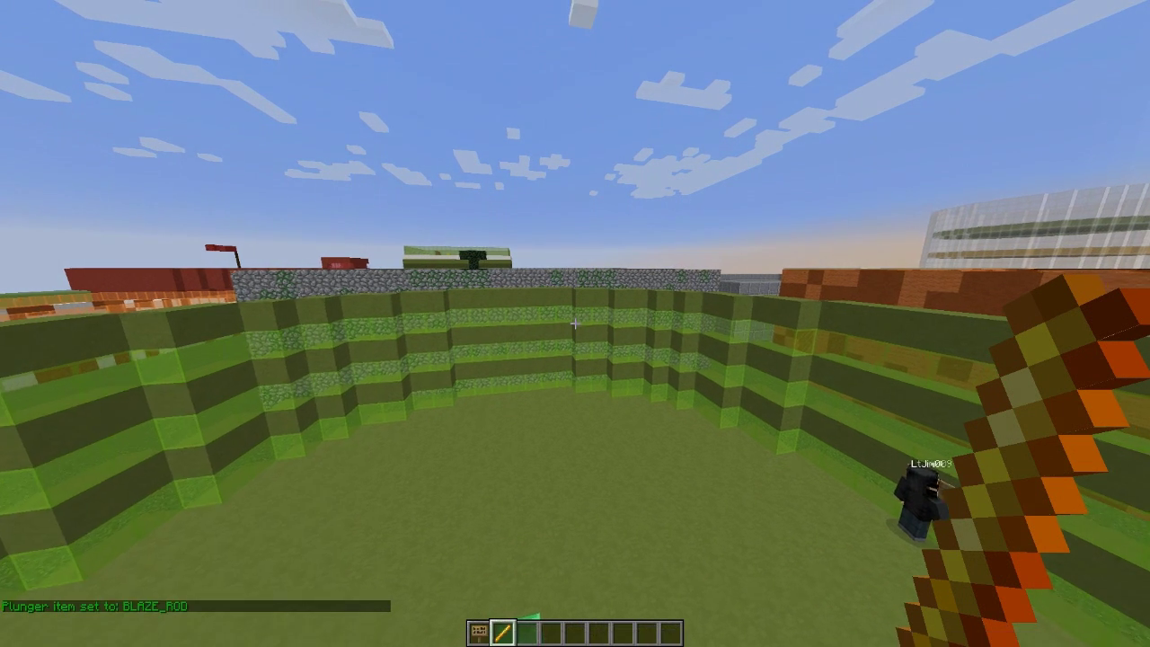
# Discard the held blaze rod and descend toward the pit floor.
pyautogui.press('e')
pyautogui.press('e')
pyautogui.press('q')
pyautogui.press('shift')
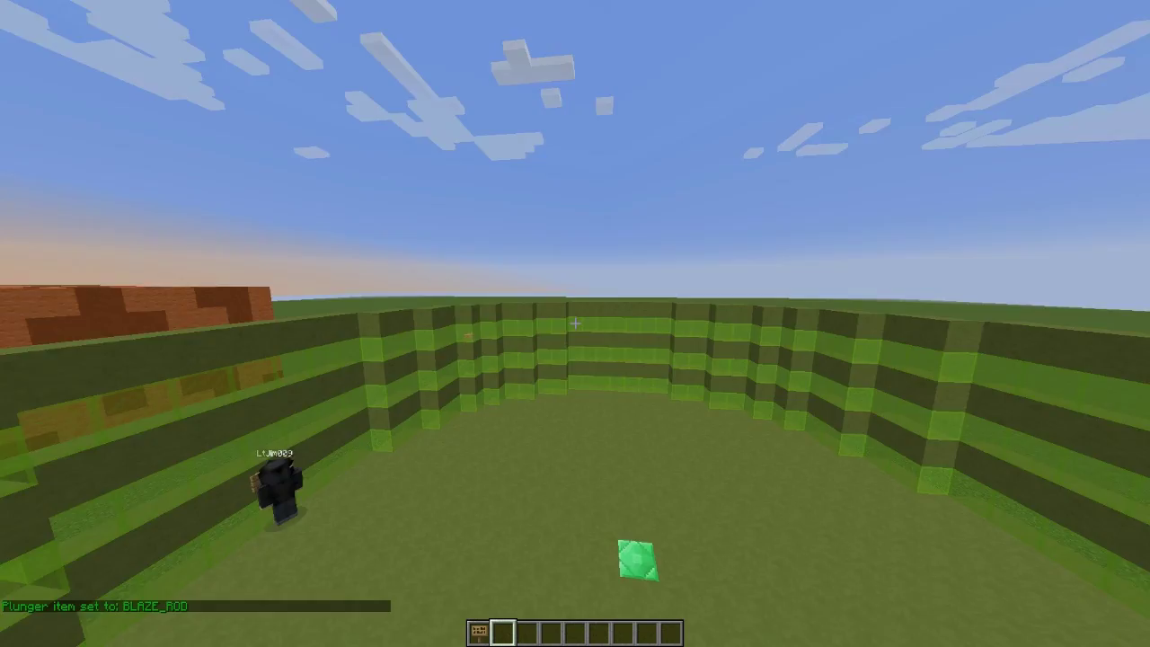
# Set the plunger's particle effect to angryVillager with a particle count of 10 using /ap seteffect.
pyautogui.press('w')
pyautogui.press('t')
pyautogui.press('t')
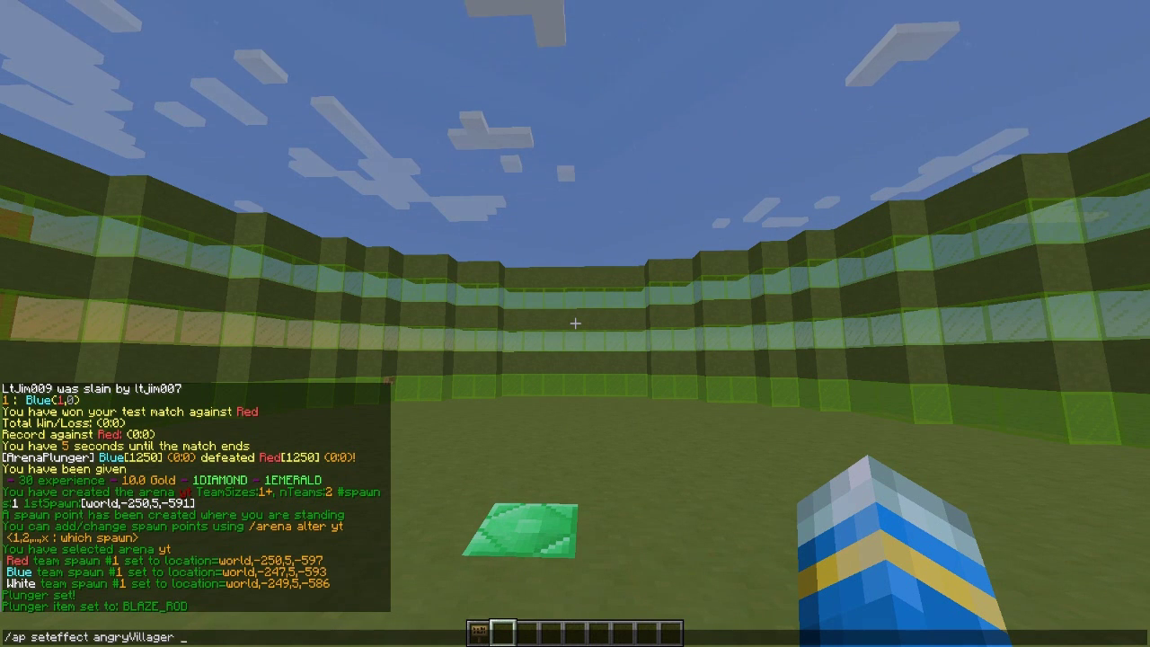
pyautogui.press('Return')
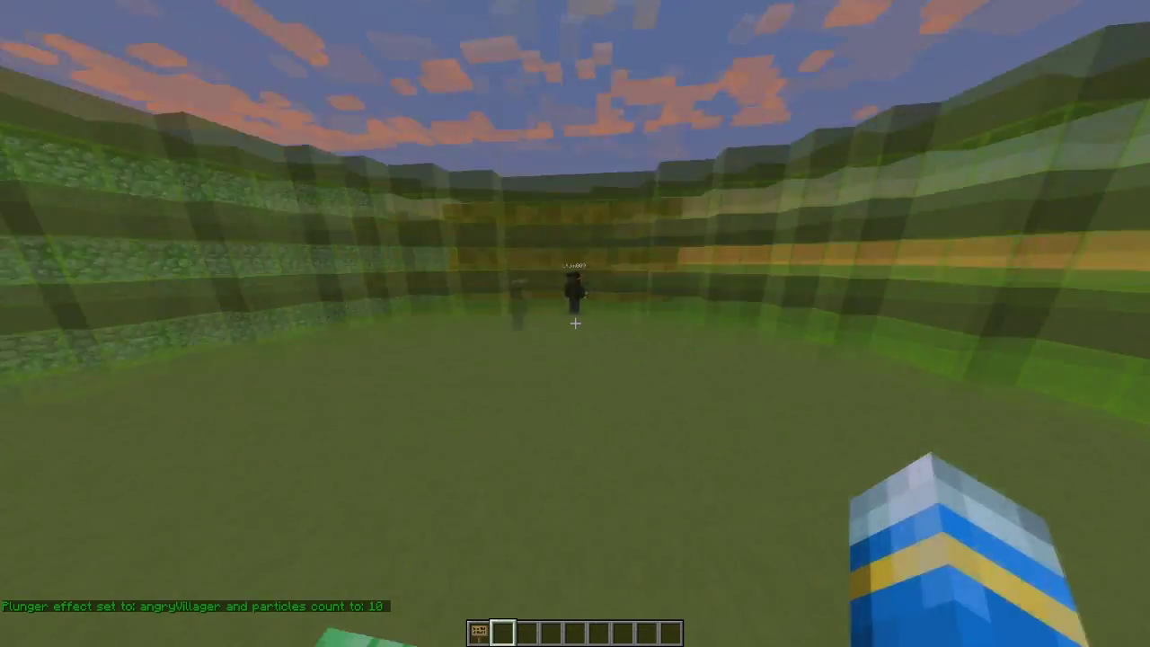
# Set the plunger timer to 5 with /ap settimer.
pyautogui.press('t')
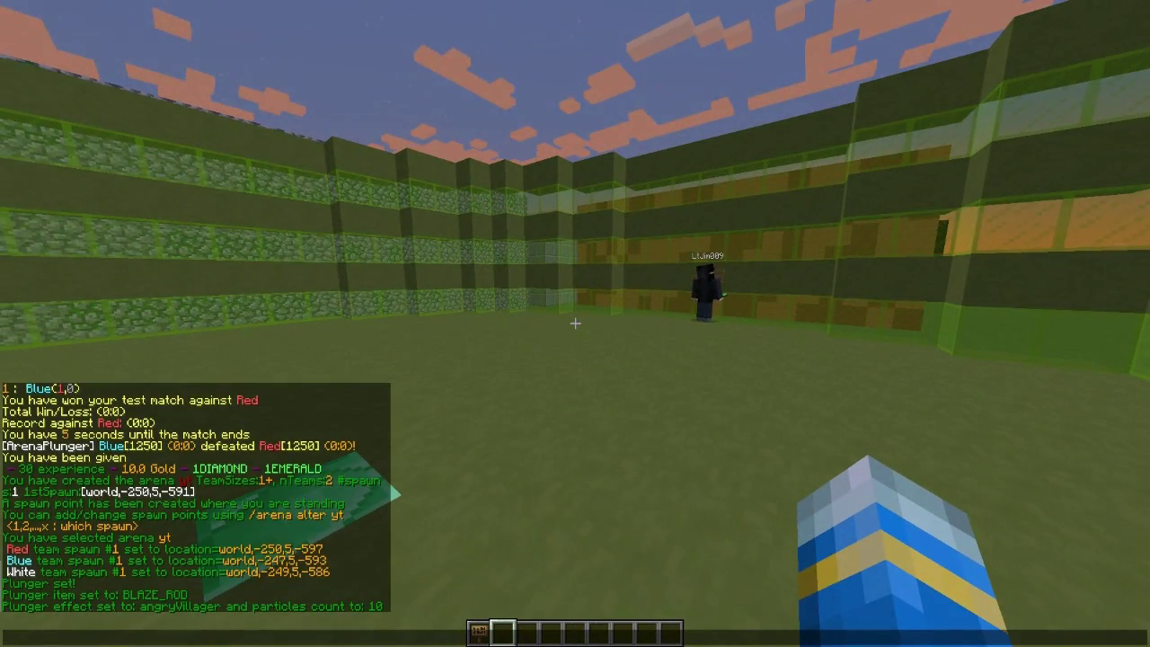
pyautogui.press('Escape')
pyautogui.press('/')
pyautogui.write('ap settimer 5')
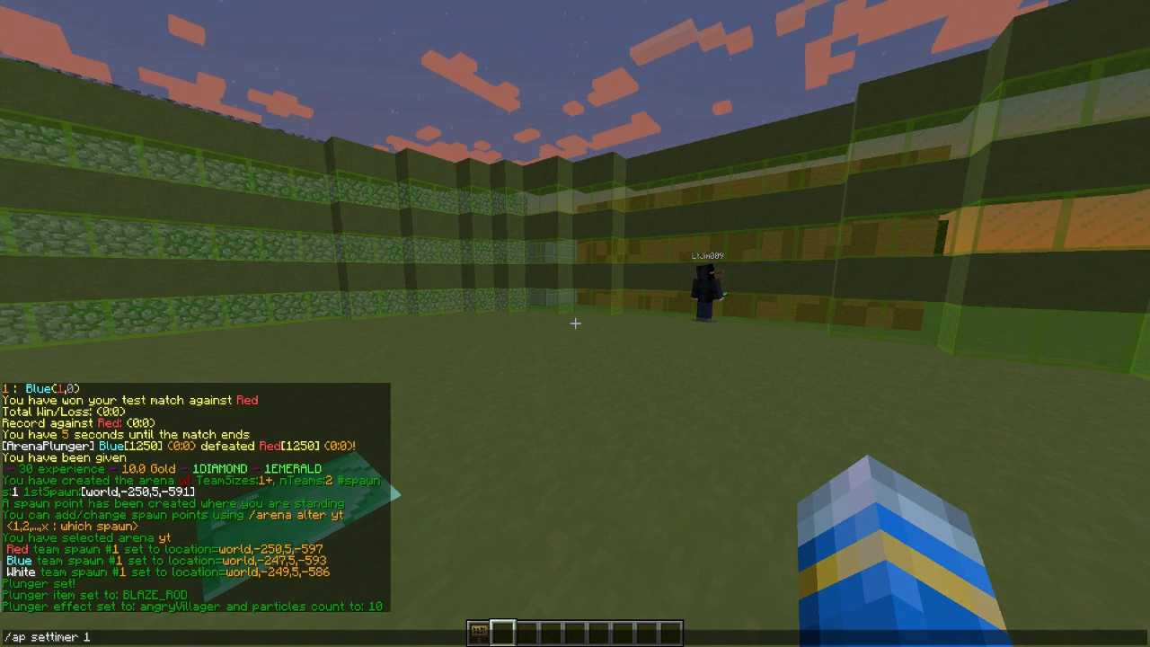
pyautogui.press('Return')
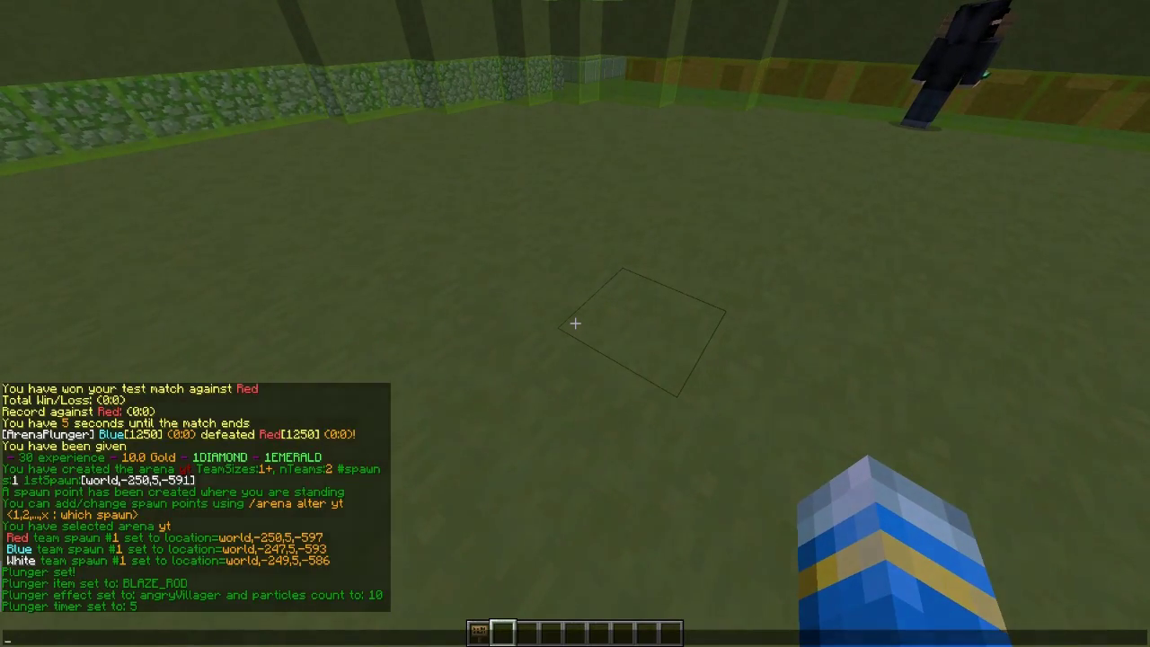
# Try to set the score needed to win with /ap setscorewin.
pyautogui.press('Escape')
pyautogui.press('/')
pyautogui.write('ap setscorewin 1')
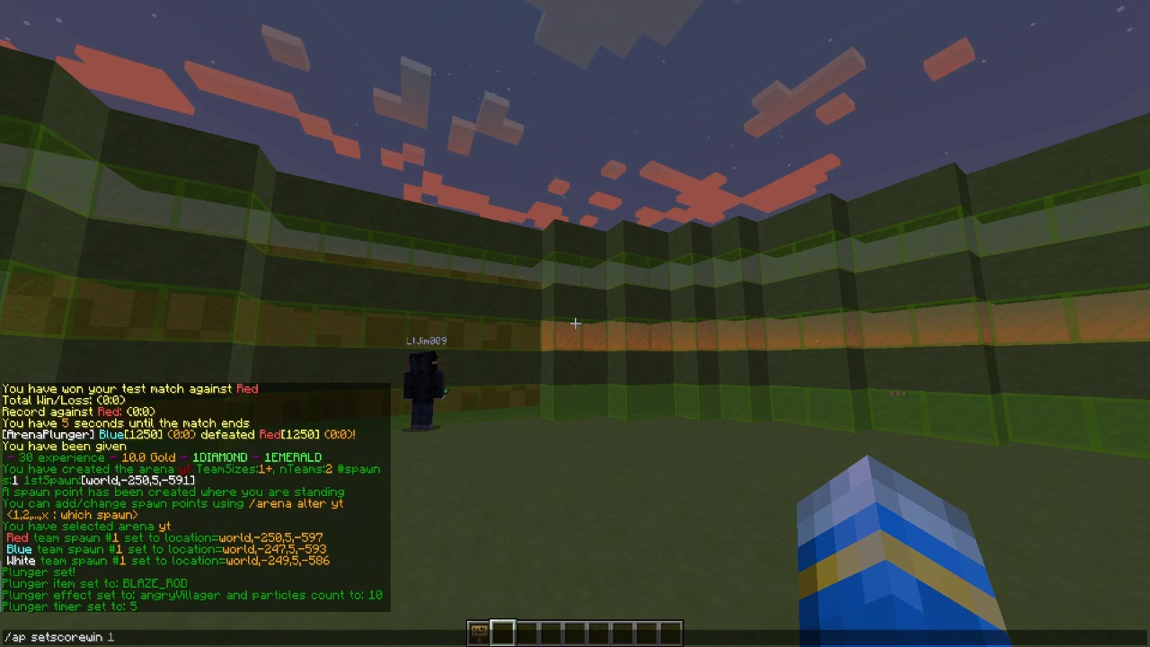
pyautogui.press('Return')
# Correct the previous score command and set the score needed to win the game to 5.
pyautogui.press('t')
pyautogui.press('Up')
pyautogui.press('BackSpace')
pyautogui.write('5')
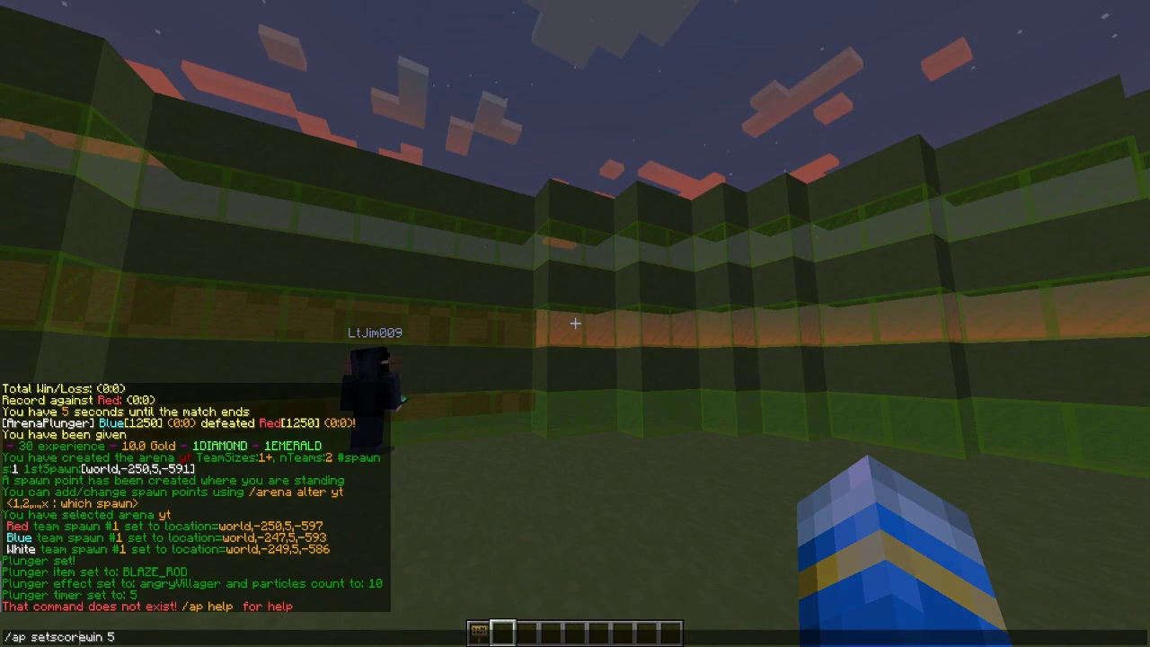
pyautogui.press('Return')
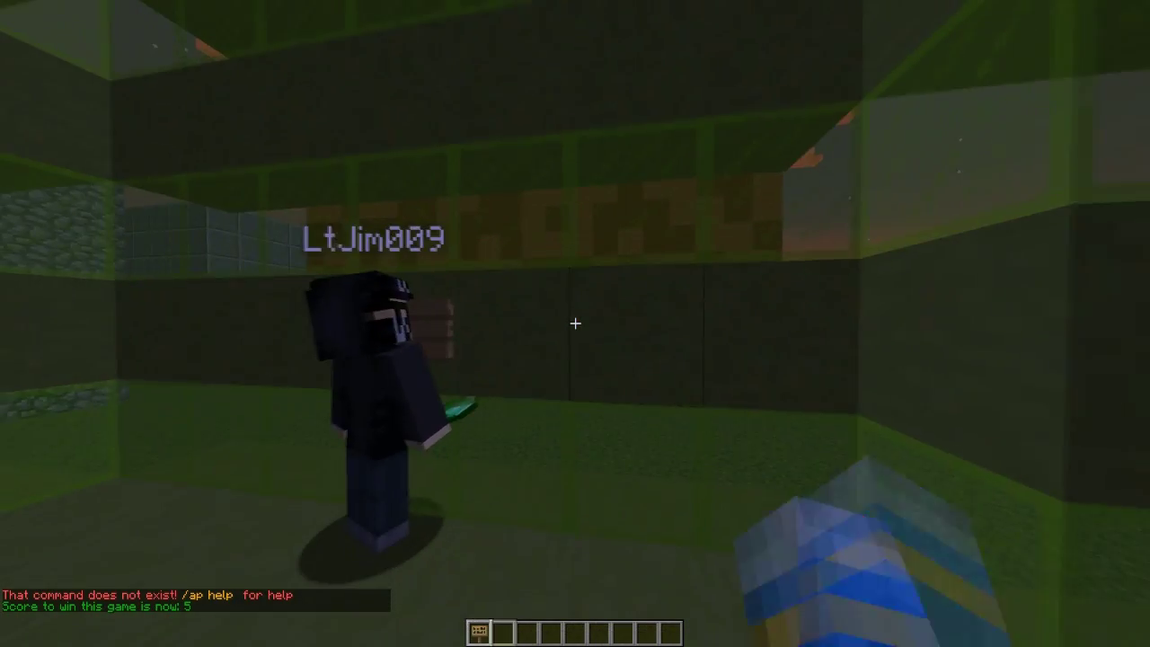
# Place a sign on the pit wall with the lines [AP], join and yt to create the arena's join sign.
pyautogui.press('1')
pyautogui.rightClick(575, 323)
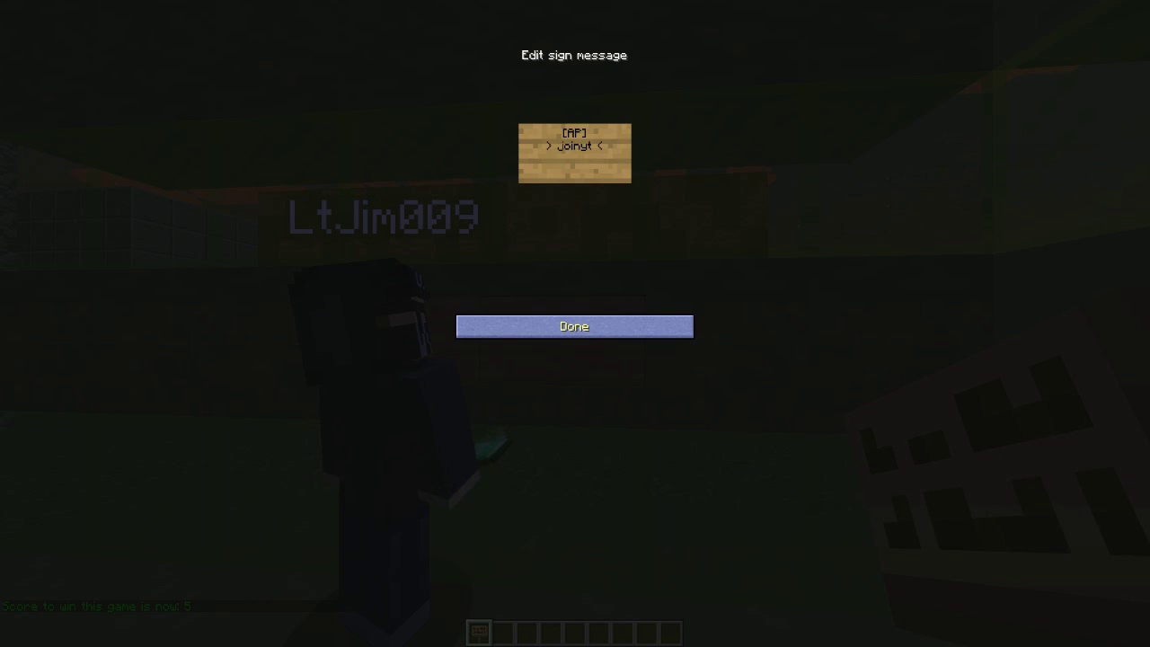
pyautogui.click(575, 326)
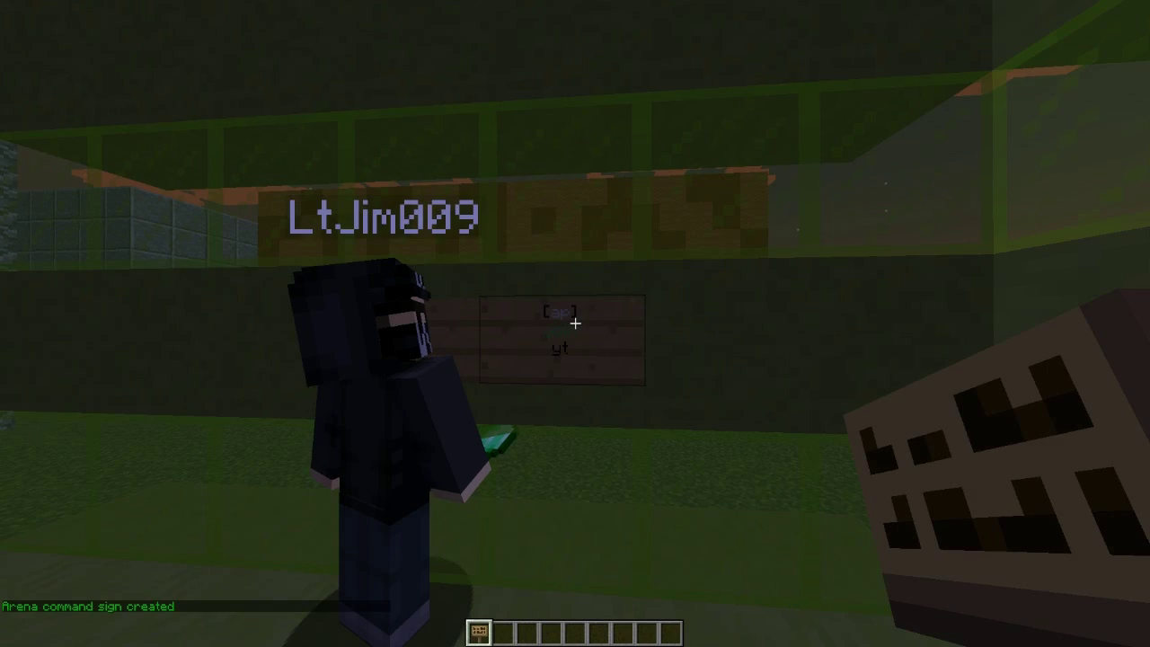
# Join the yt queue through the new sign and start the match with /ap forcestart.
pyautogui.press('2')
pyautogui.rightClick(575, 323)
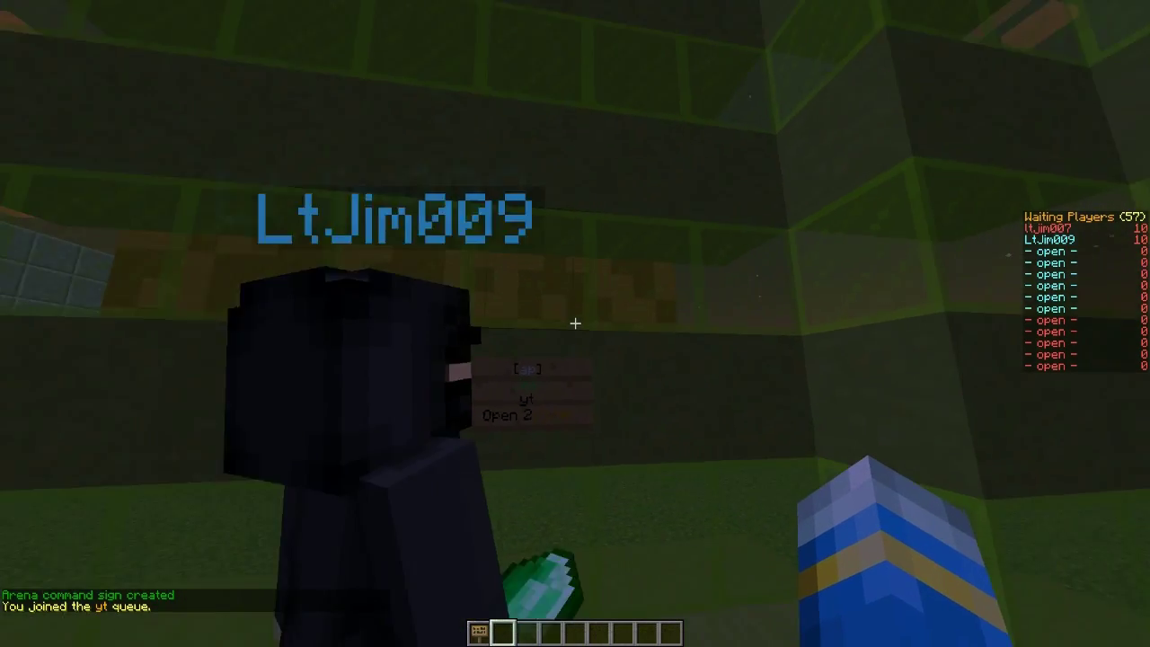
pyautogui.press('/')
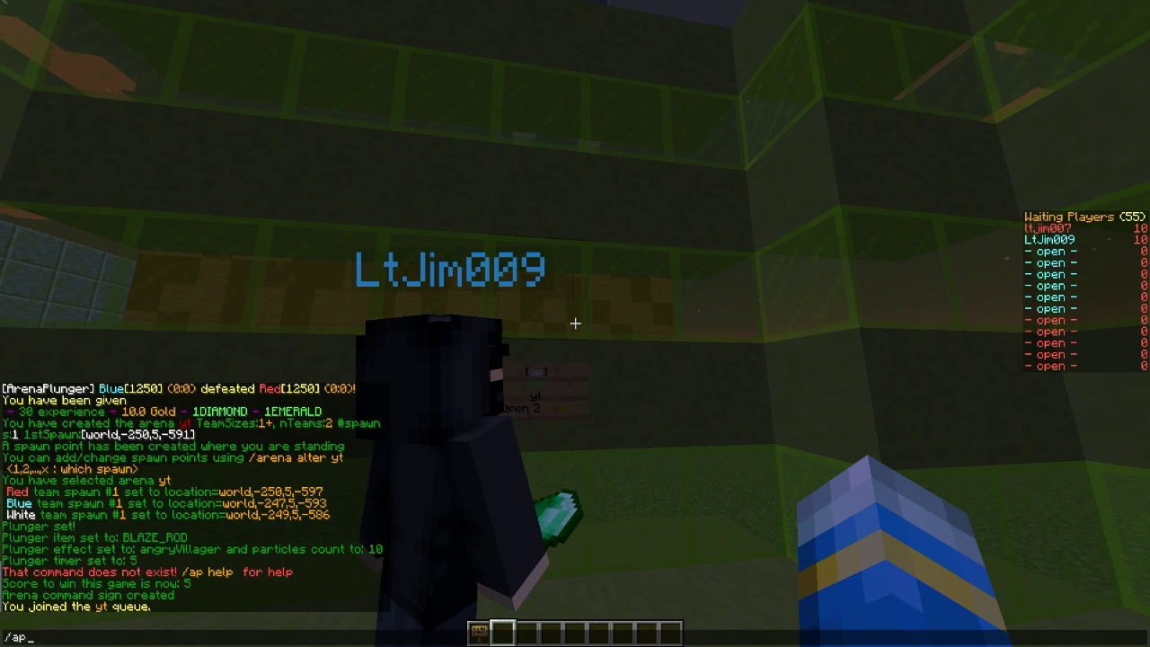
pyautogui.write('ap forcestart')
pyautogui.press('Return')
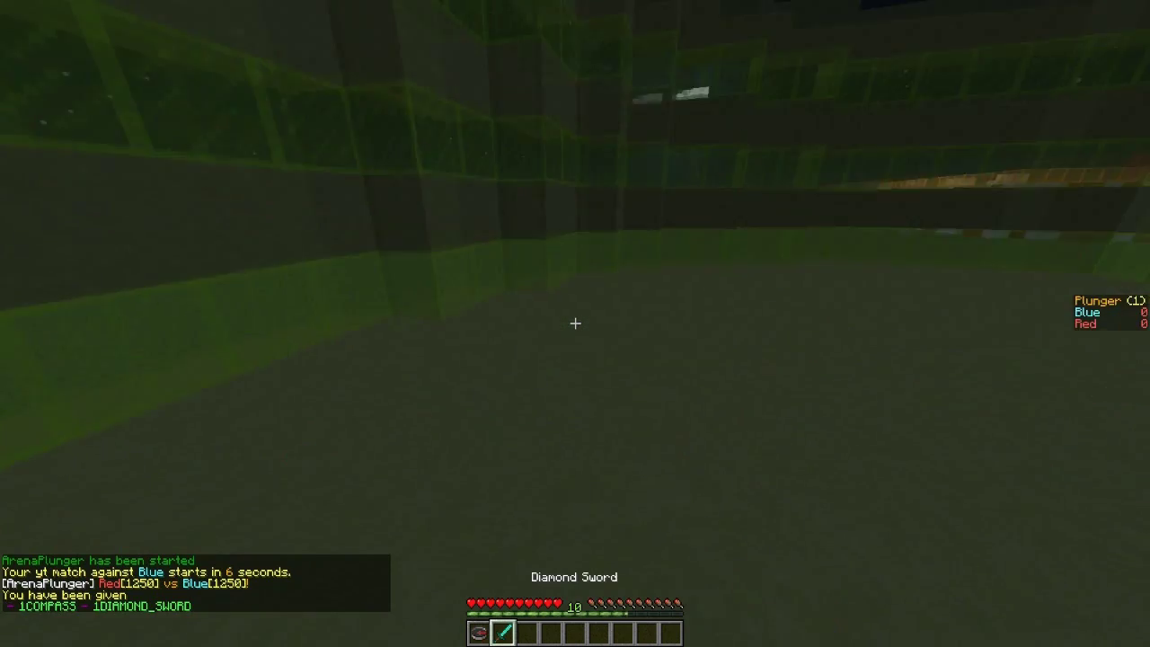
# Pick up the plunger at the emerald block into an empty slot and cycle through the camera perspectives.
pyautogui.scroll(-1, 576, 324)
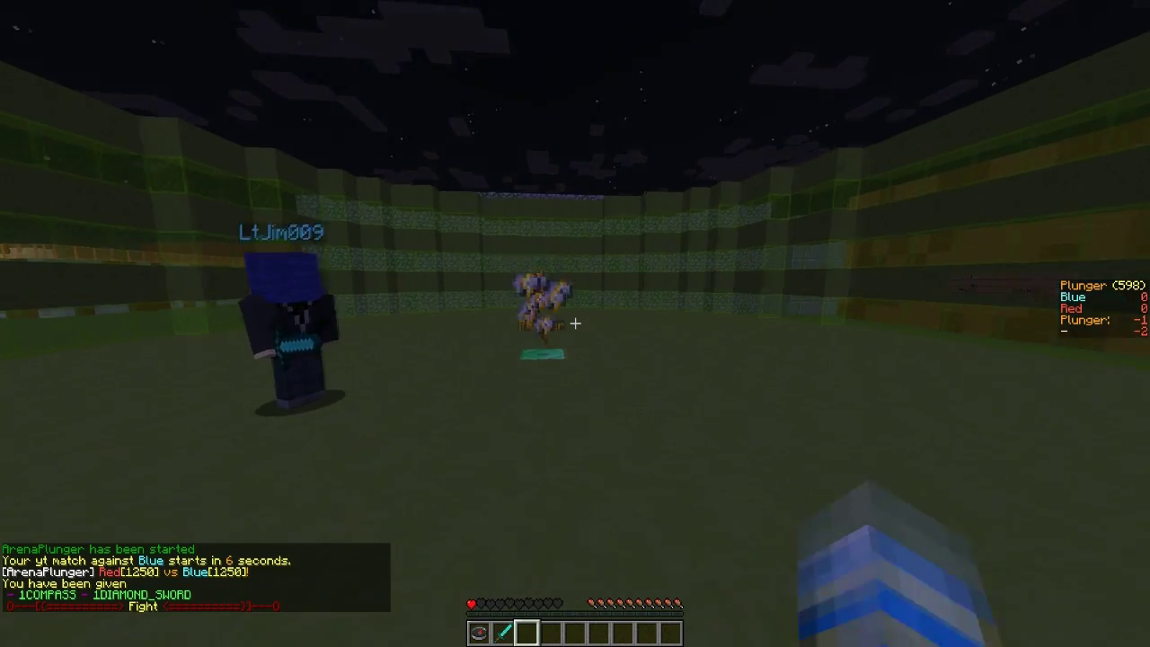
pyautogui.press('w')
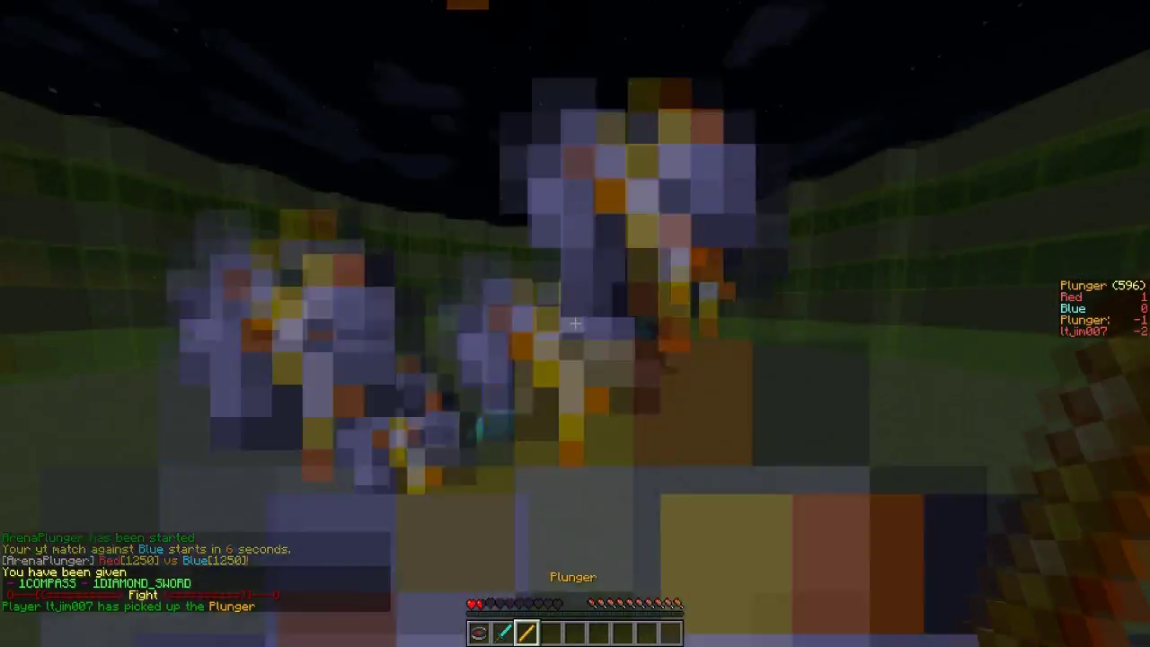
pyautogui.press('F5')
pyautogui.press('F5')
pyautogui.press('F5')
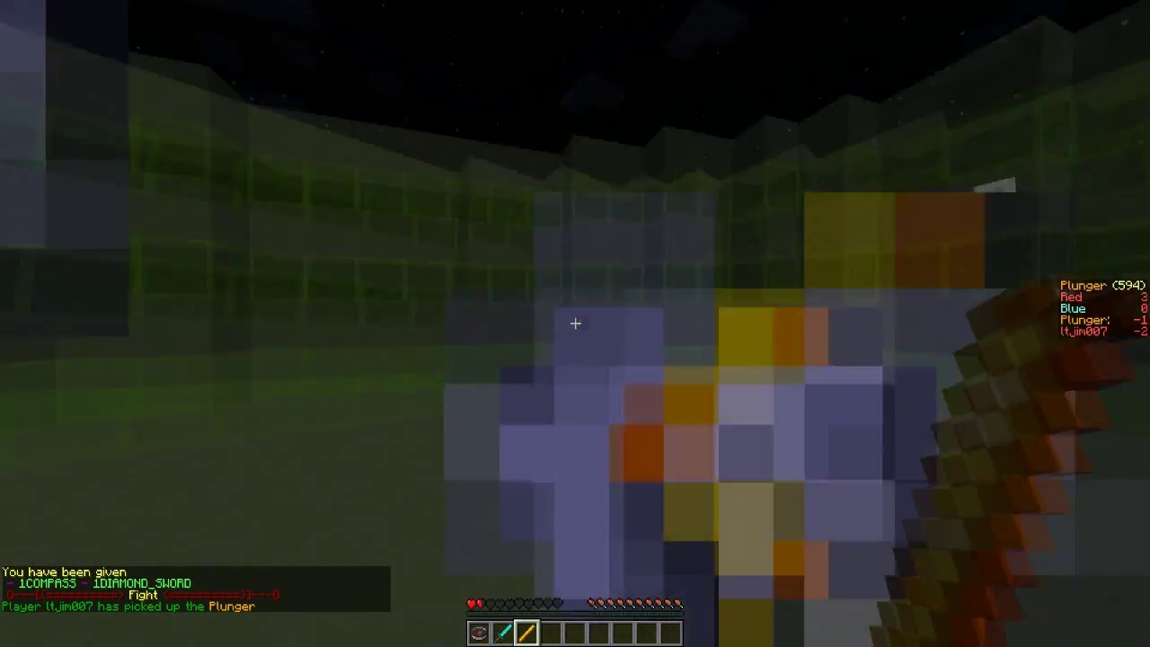
# Swing the diamond sword during the match and switch back to the plunger.
pyautogui.press('2')
pyautogui.click(575, 324)
pyautogui.press('3')
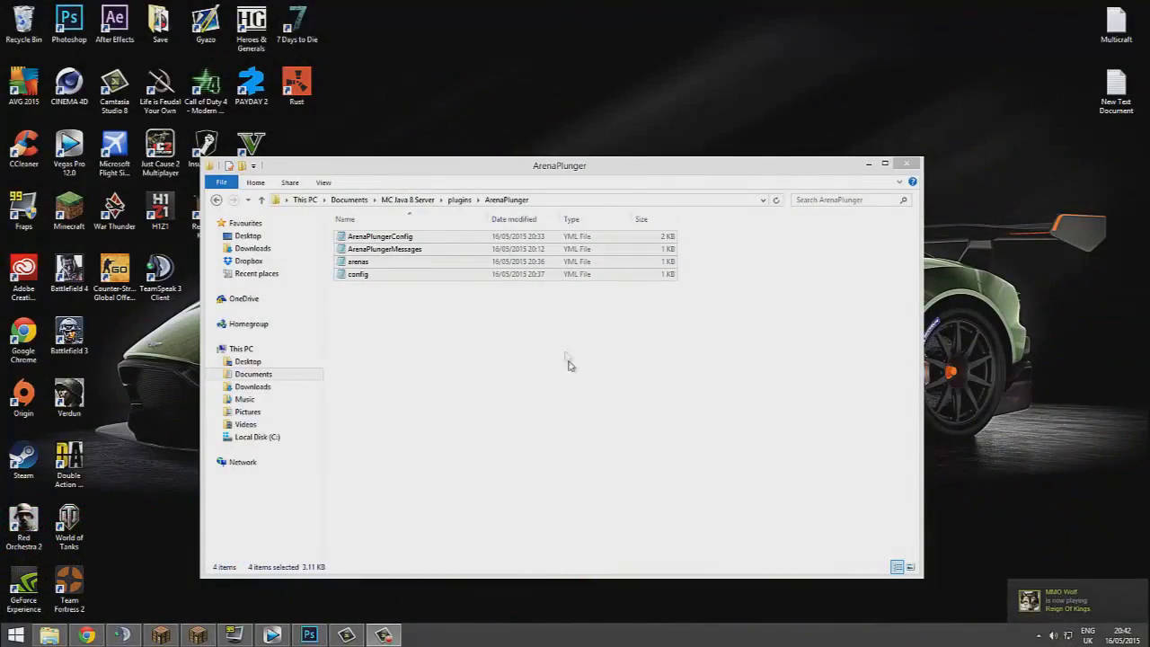
# Open ArenaPlungerMessages from the server's ArenaPlunger plugin folder in Notepad++.
pyautogui.moveTo(497, 402); pyautogui.dragTo(357, 236)
pyautogui.moveTo(747, 311); pyautogui.dragTo(441, 259)
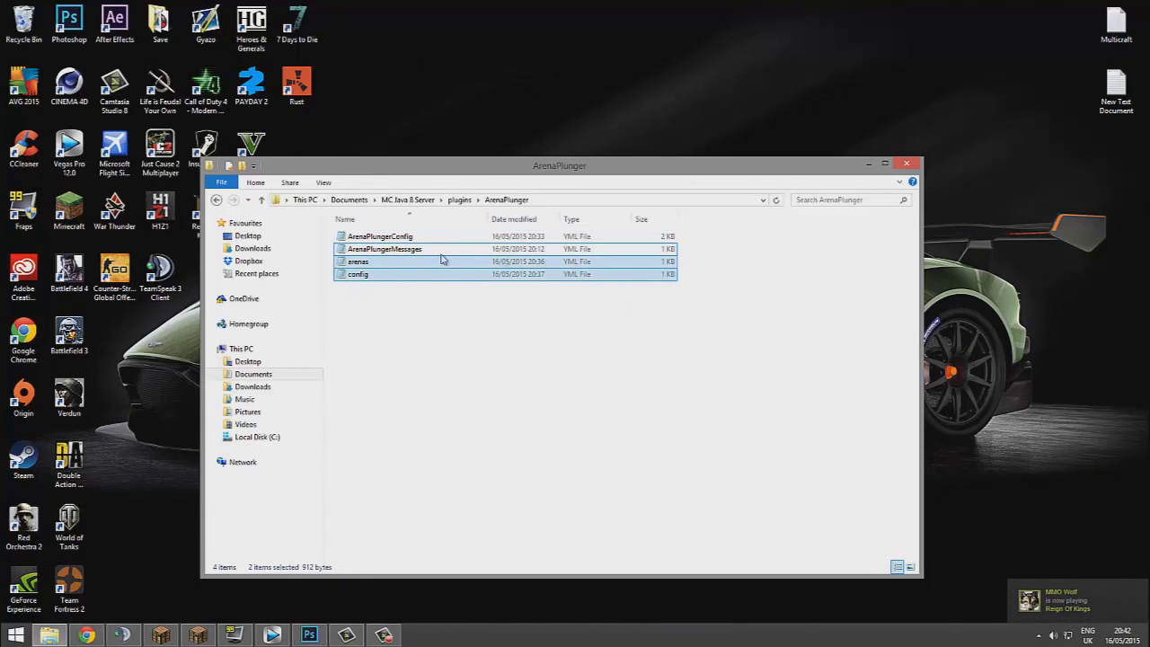
pyautogui.rightClick(425, 247)
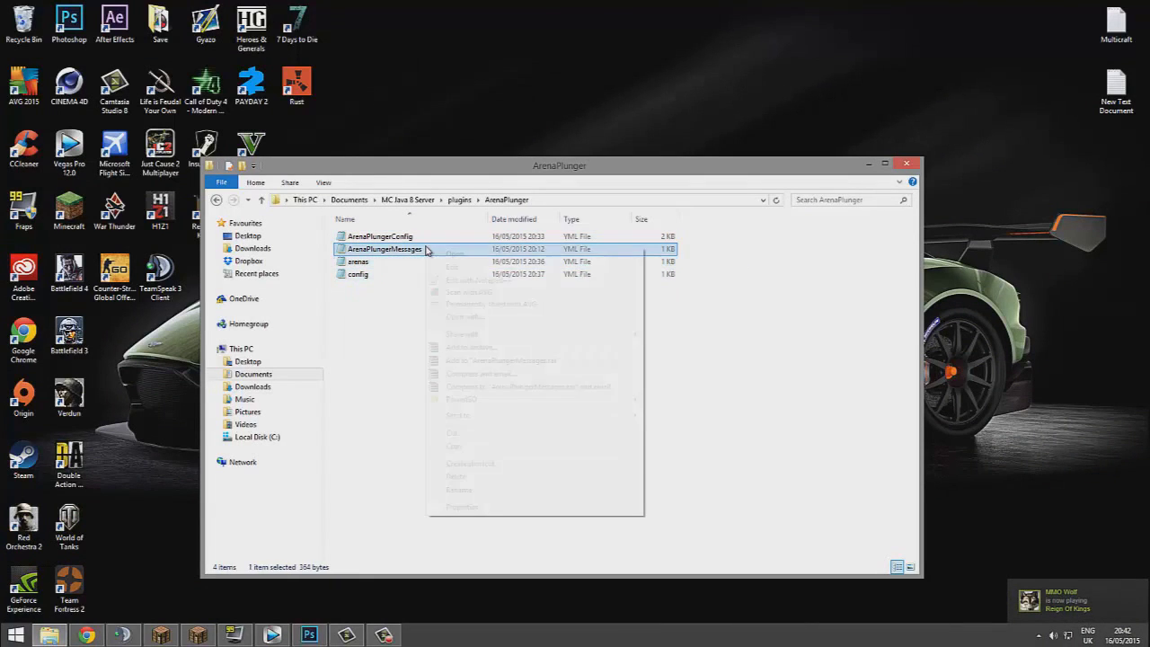
pyautogui.click(461, 282)
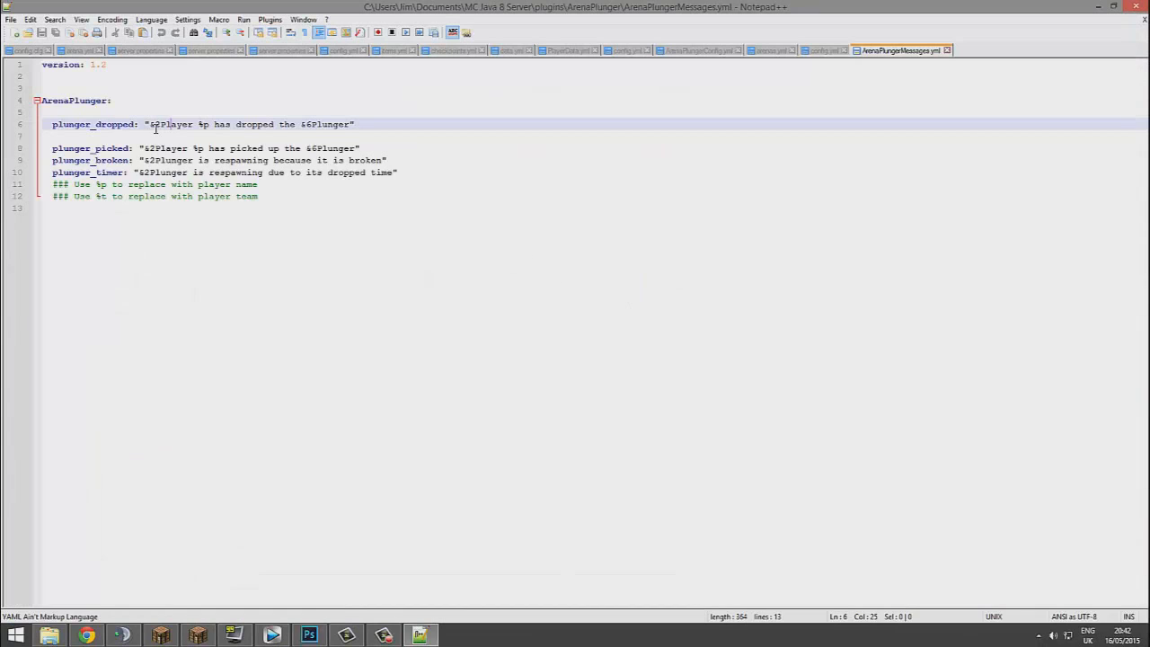
# Insert [PREFIX] at the start of the plunger_dropped message and save the file.
pyautogui.click(150, 124)
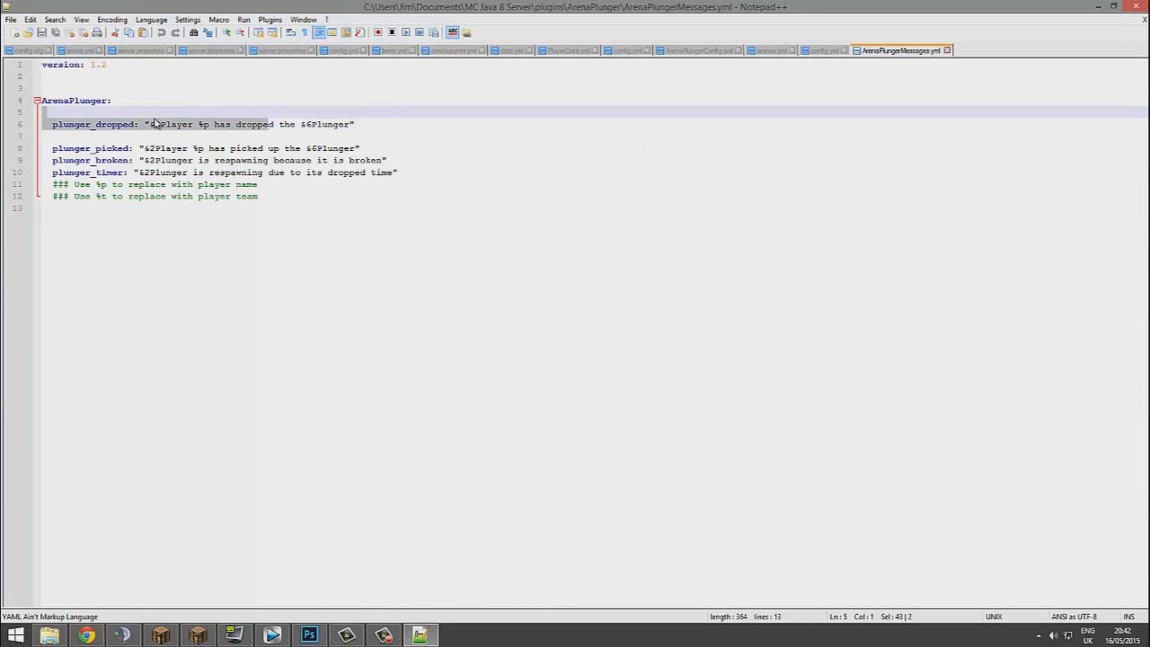
pyautogui.write('[PREFIX')
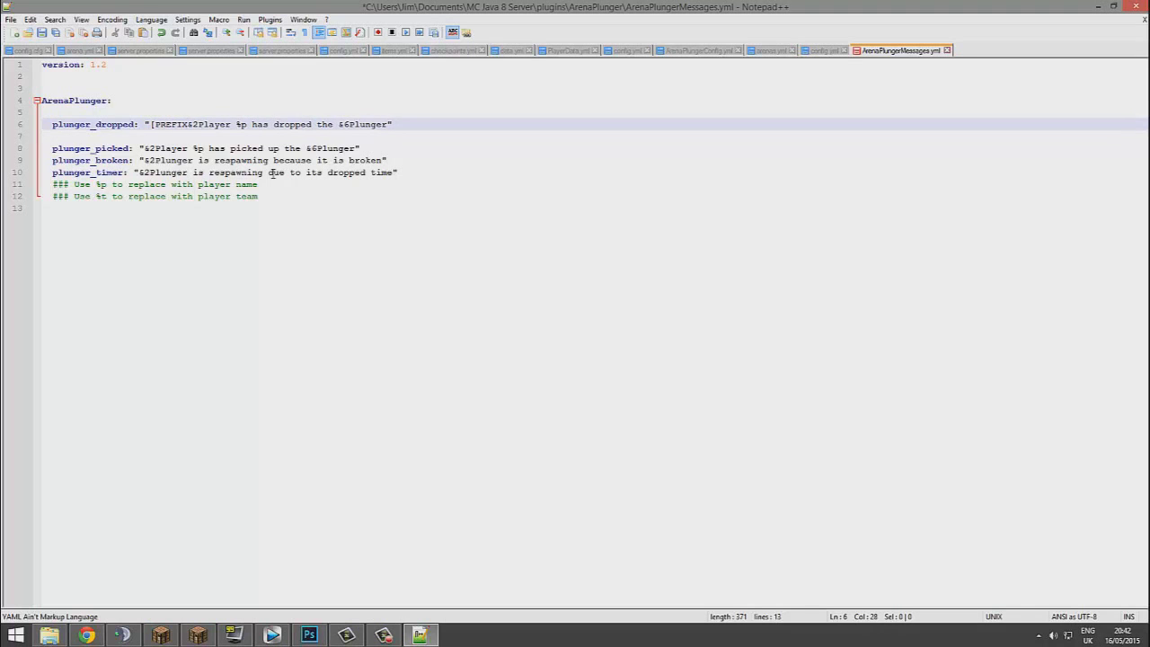
pyautogui.write(']')
pyautogui.hotkey('ctrl', 's')
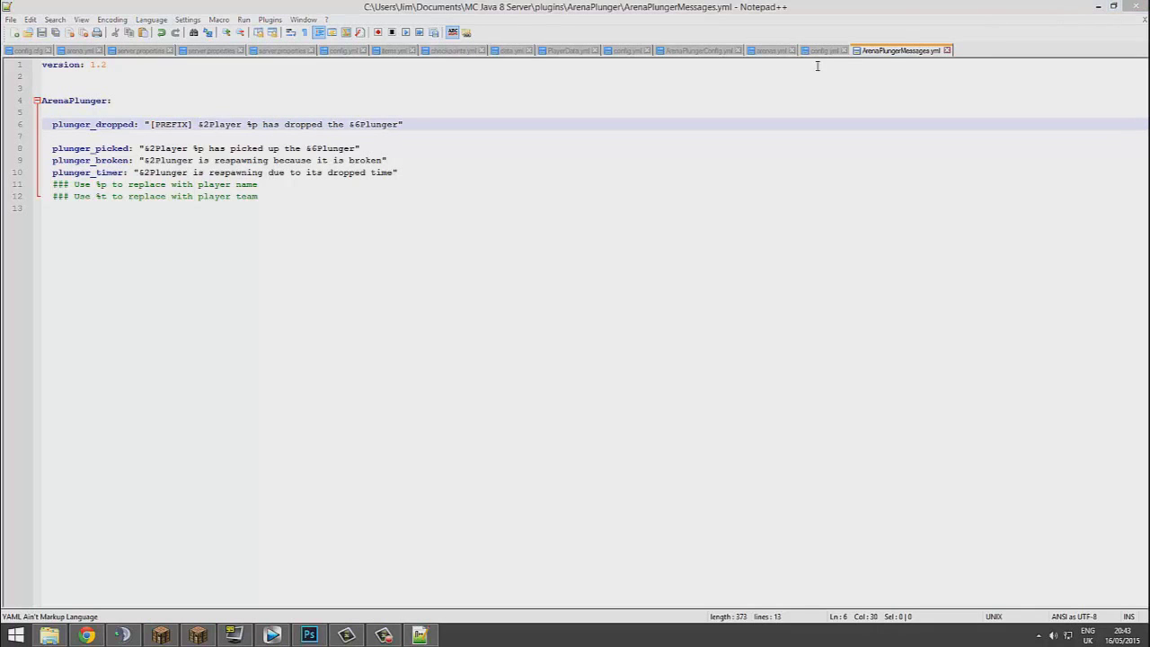
pyautogui.click(1134, 7)
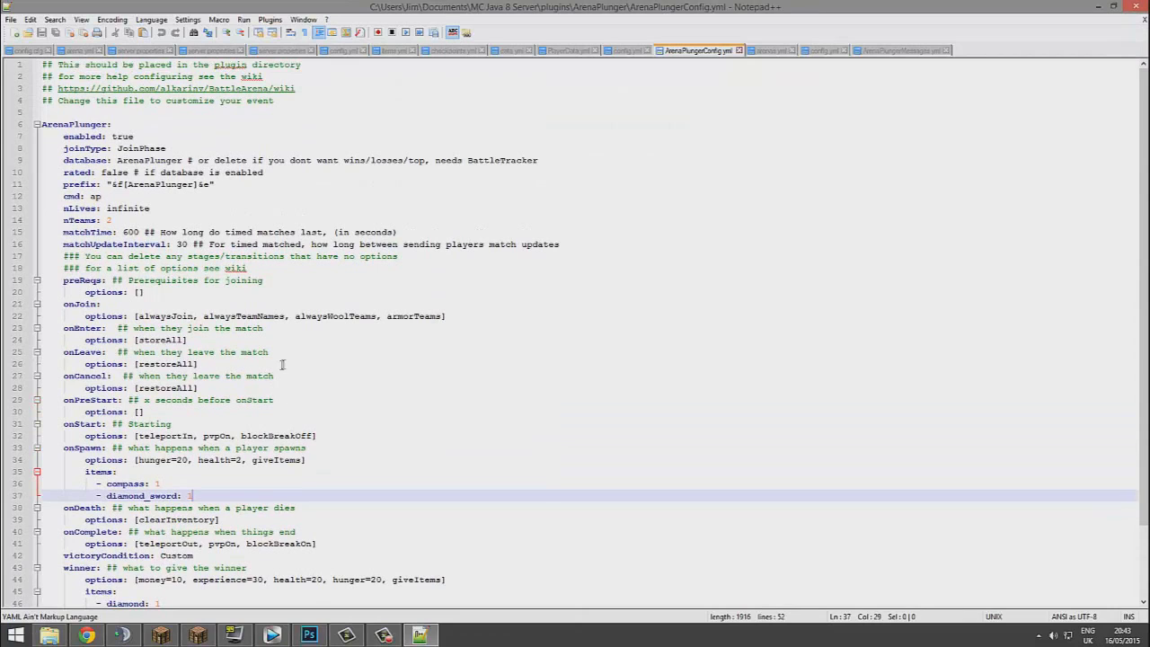
# Set matchTime to 120 seconds in ArenaPlungerConfig.yml.
pyautogui.moveTo(139, 233); pyautogui.dragTo(118, 233)
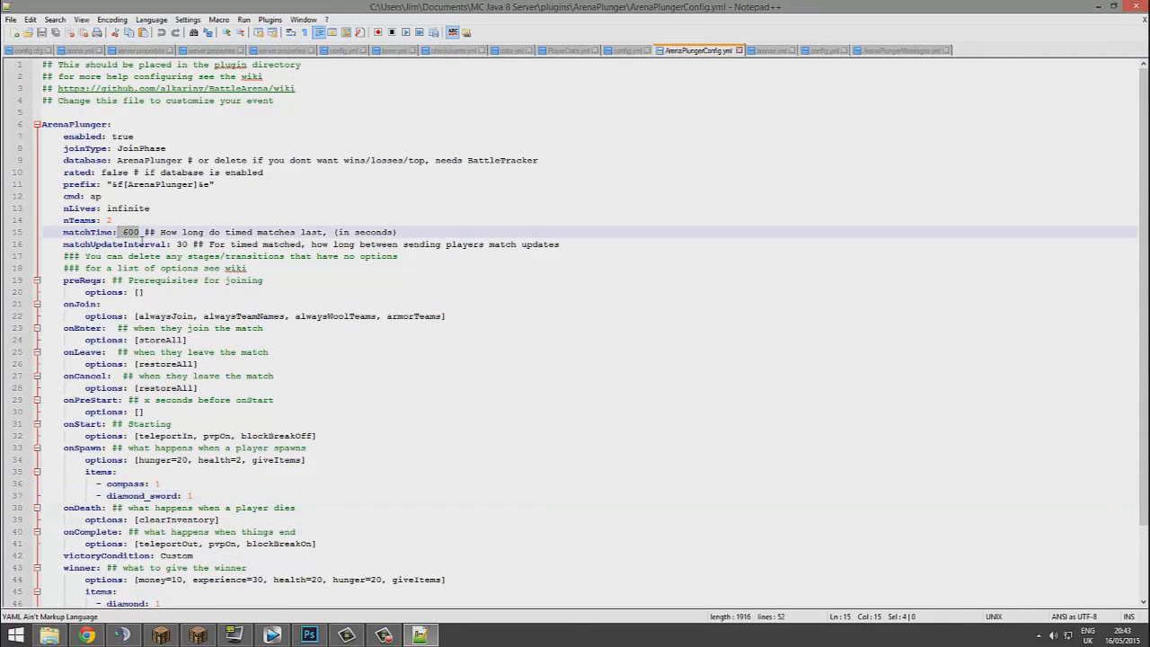
pyautogui.click(141, 235)
pyautogui.moveTo(140, 235); pyautogui.dragTo(124, 235)
pyautogui.write('120')
# Examine the matchUpdateInterval comment and the nTeams value in ArenaPlungerConfig.yml.
pyautogui.moveTo(162, 246); pyautogui.dragTo(356, 248)
pyautogui.click(356, 247)
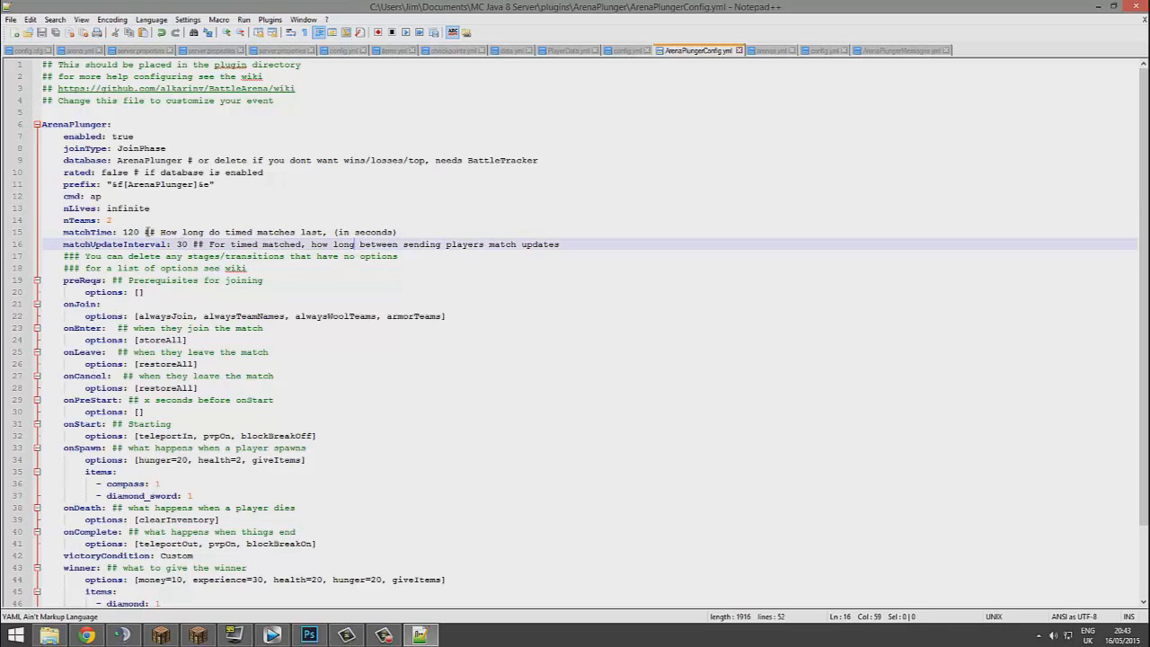
pyautogui.moveTo(115, 220); pyautogui.dragTo(107, 220)
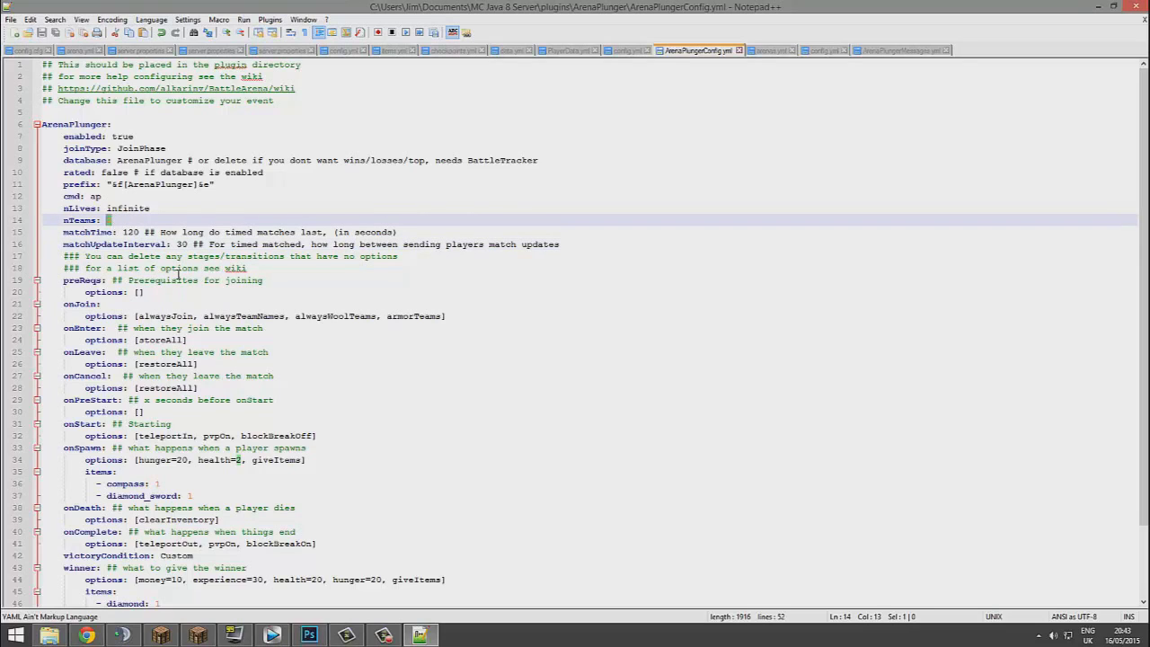
# Set nTeams to 4 and the onSpawn health option to 10 in ArenaPlungerConfig.yml, saving the file.
pyautogui.write('4')
pyautogui.hotkey('ctrl', 's')
pyautogui.scroll(-3, 458, 216)
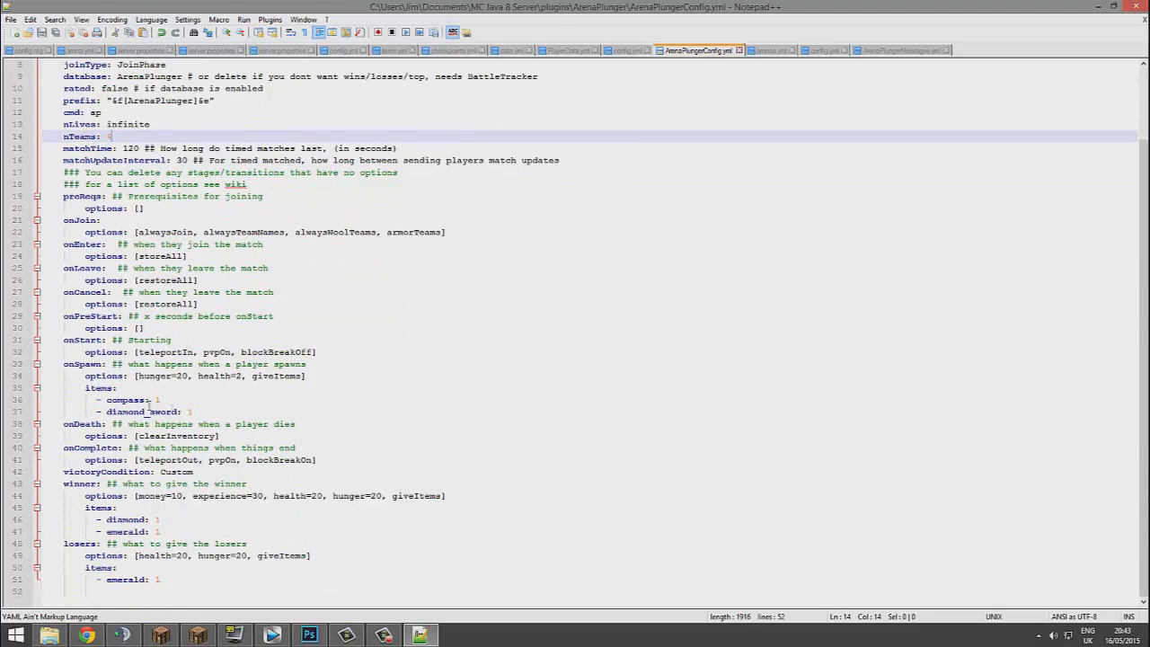
pyautogui.moveTo(237, 418); pyautogui.dragTo(37, 364)
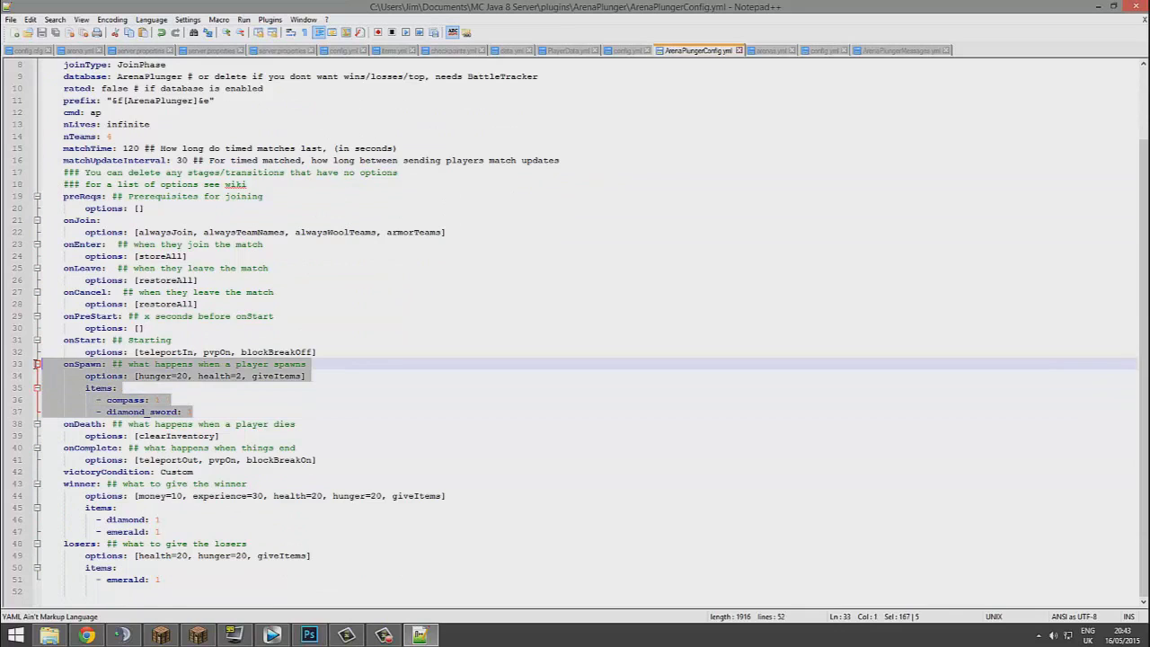
pyautogui.click(287, 400)
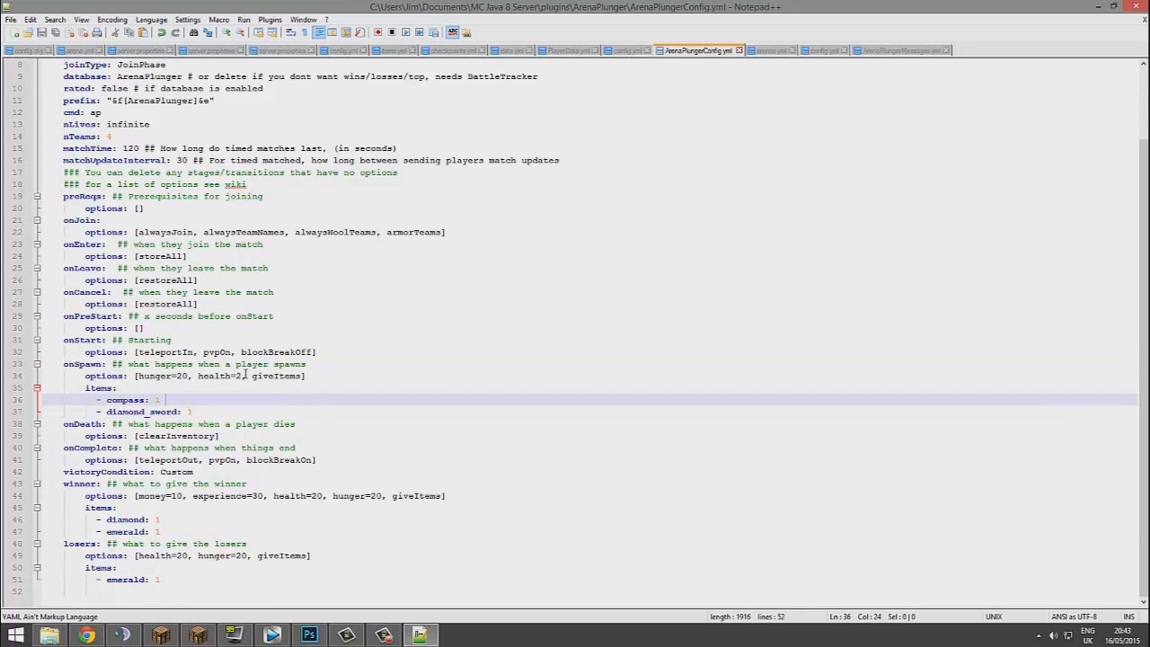
pyautogui.moveTo(245, 375); pyautogui.dragTo(239, 376)
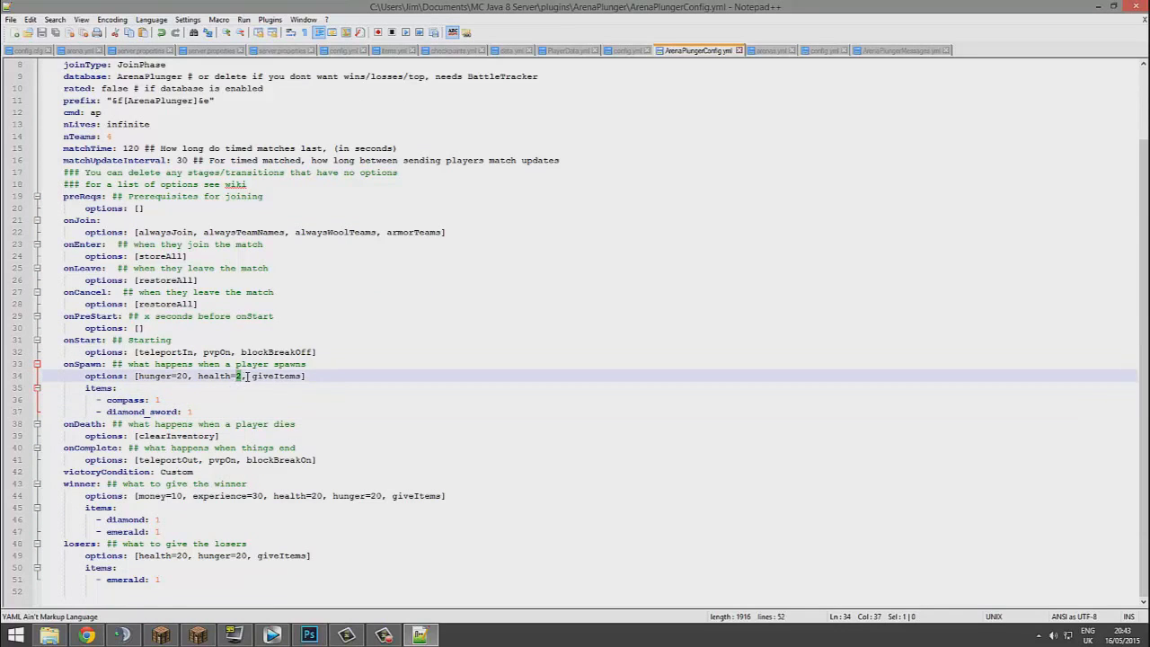
pyautogui.press('BackSpace')
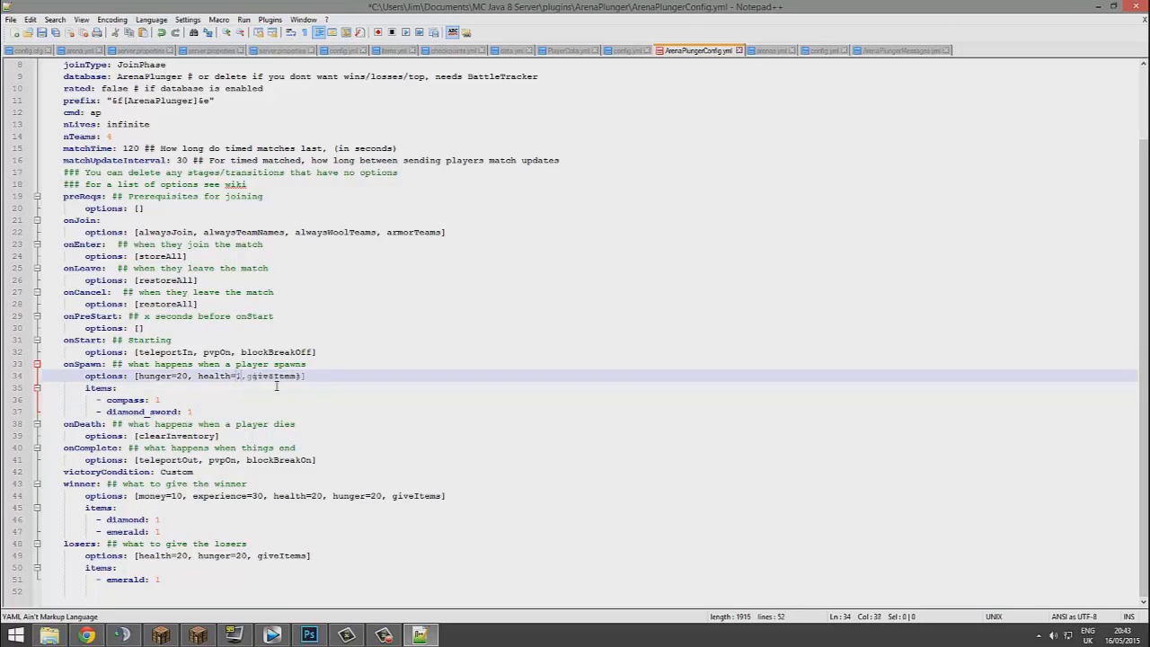
pyautogui.write('10')
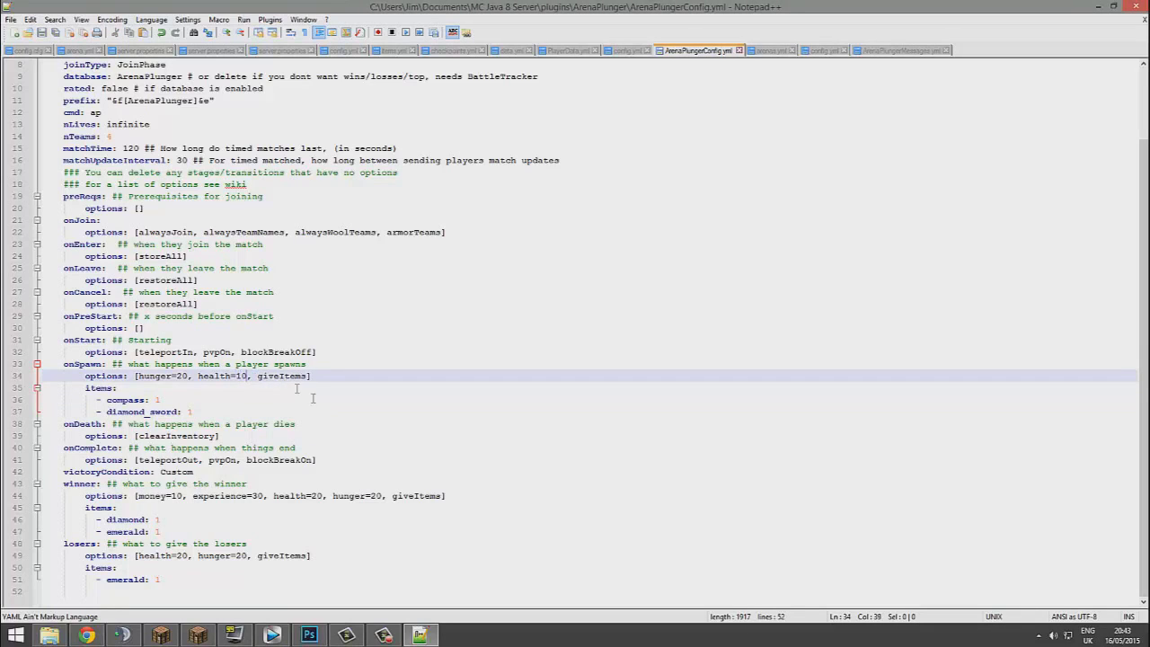
# Change the onSpawn diamond_sword to iron_sword and add an iron_ingot: 4 item beneath it, saving the file.
pyautogui.moveTo(147, 412); pyautogui.dragTo(107, 412)
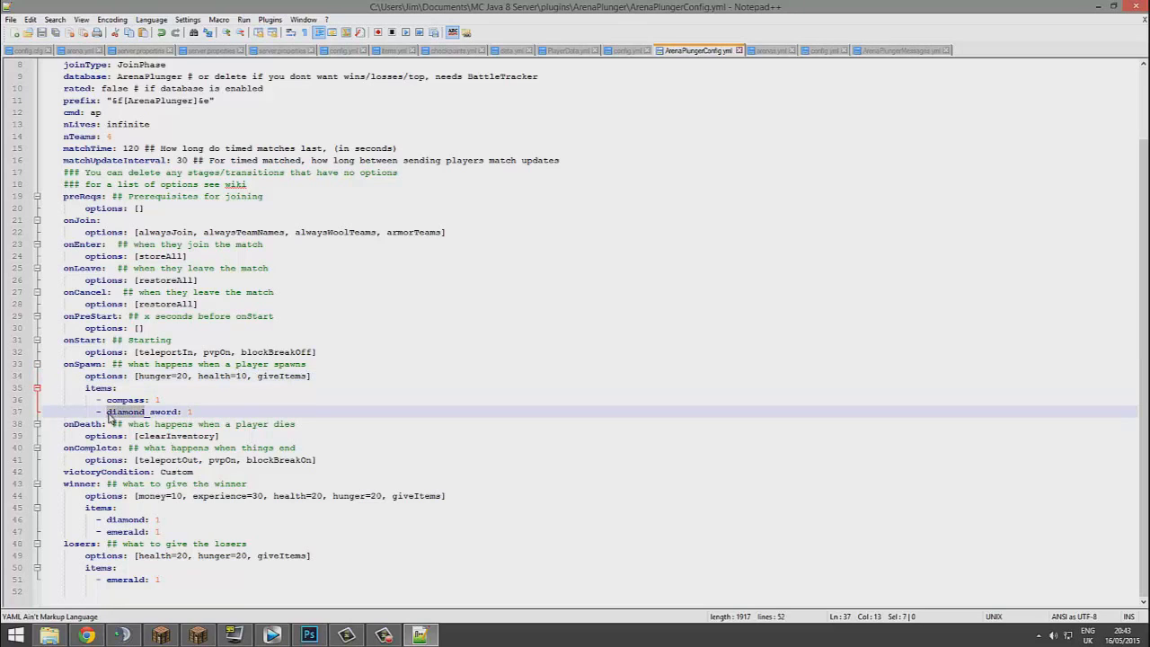
pyautogui.write('iron')
pyautogui.hotkey('ctrl', 's')
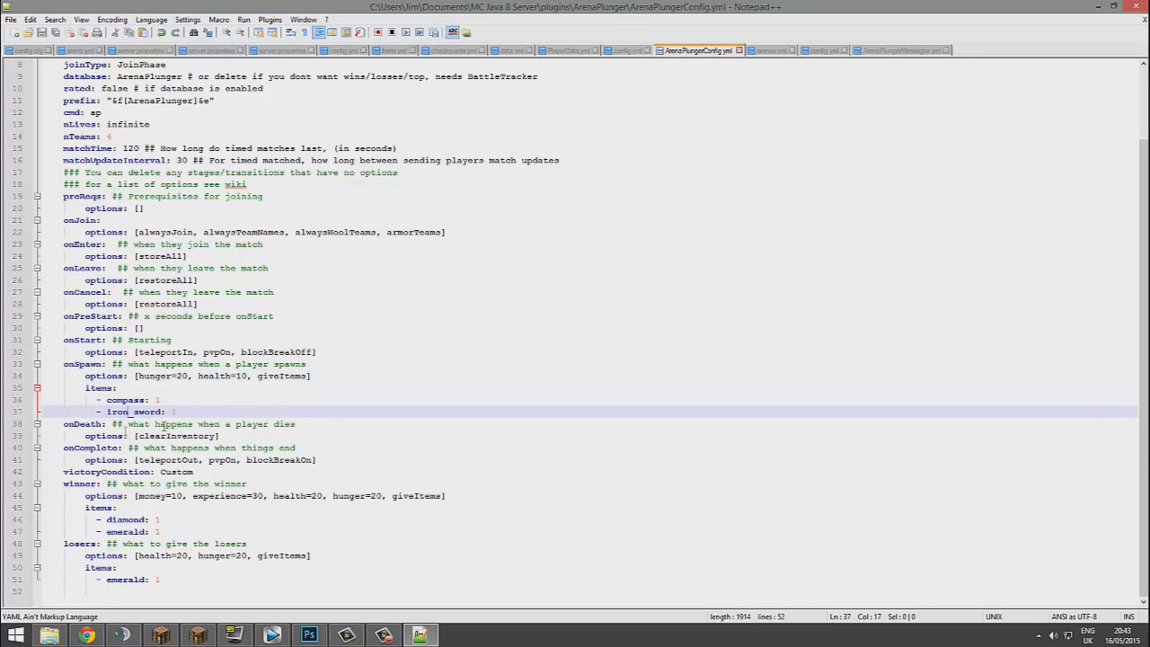
pyautogui.click(191, 411)
pyautogui.press('Return')
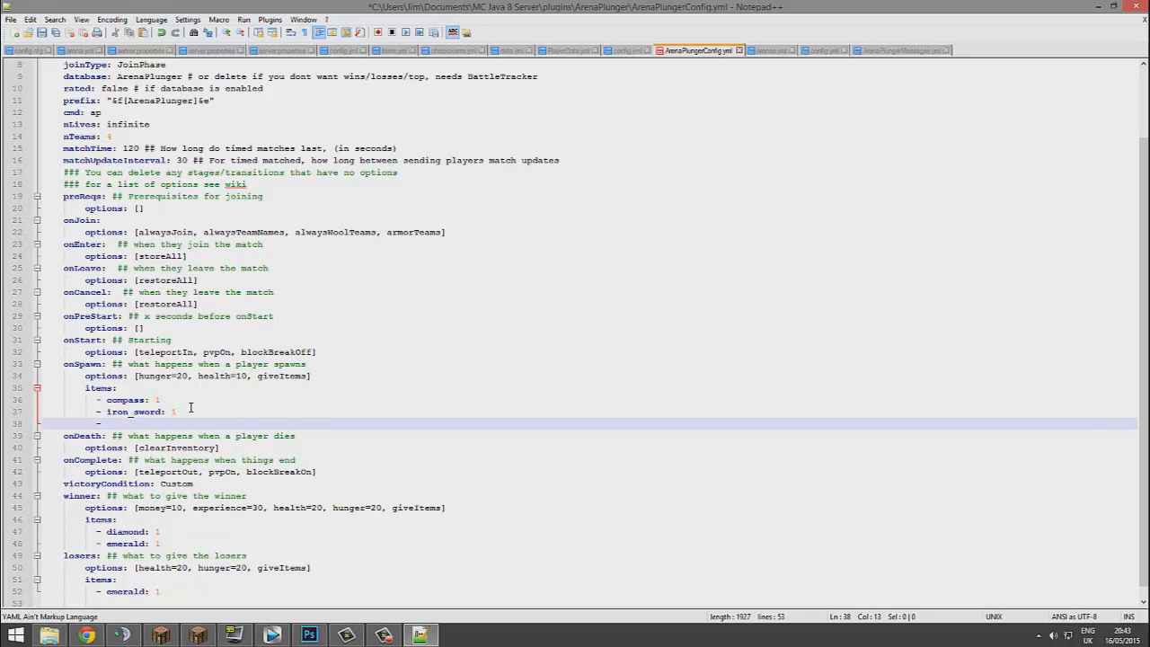
pyautogui.write('- iron_ingot: 4')
pyautogui.hotkey('ctrl', 's')
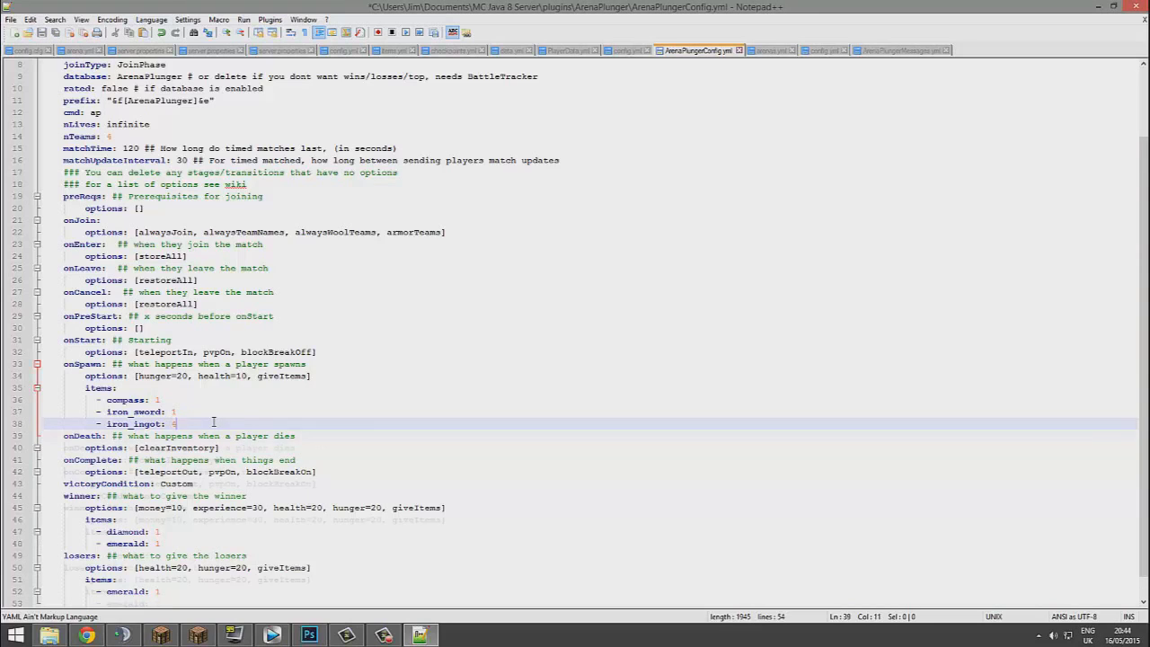
# Add a bow: 1 item below iron_ingot in the onSpawn items and copy that line.
pyautogui.press('Return')
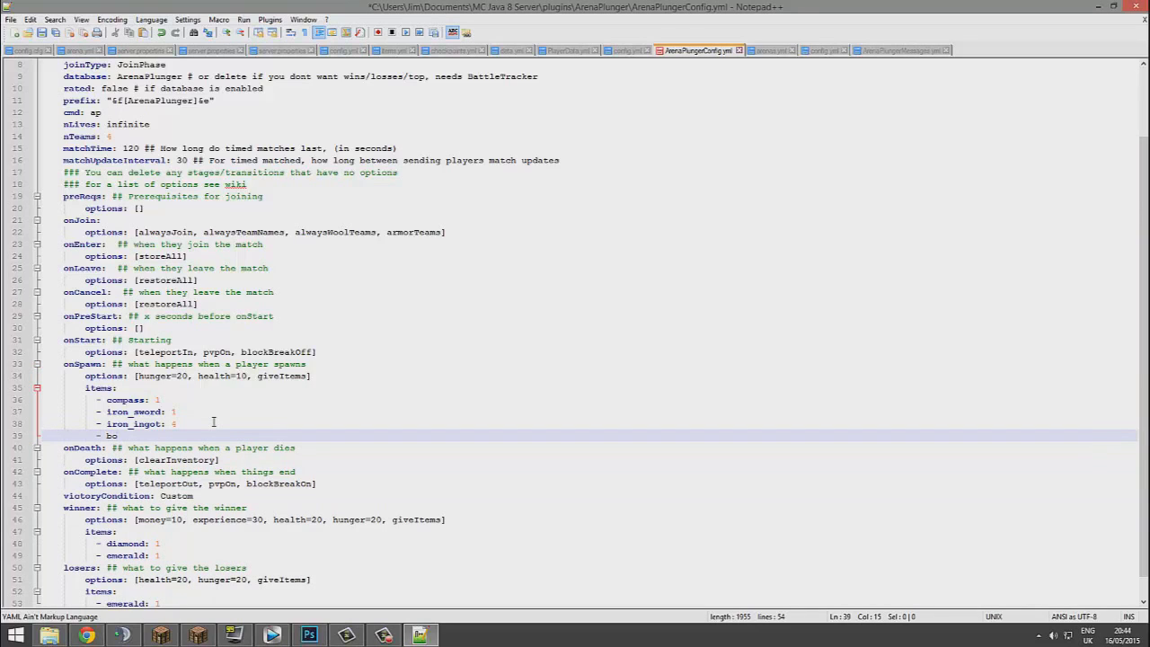
pyautogui.write('- bow: 1')
pyautogui.hotkey('shift', 'Home')
pyautogui.hotkey('shift', 'Home')
pyautogui.hotkey('ctrl', 'c')
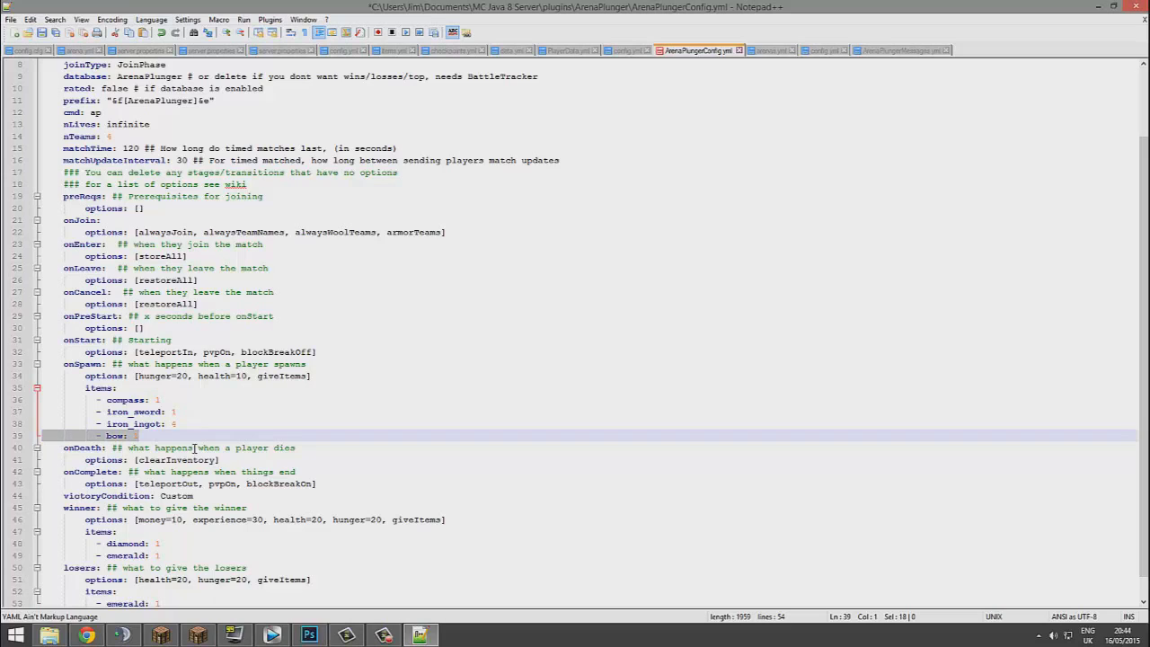
# Paste the copied line below the bow item, change it to arrow: 64, and save the file.
pyautogui.click(165, 428)
pyautogui.click(164, 444)
pyautogui.click(157, 432)
pyautogui.press('Return')
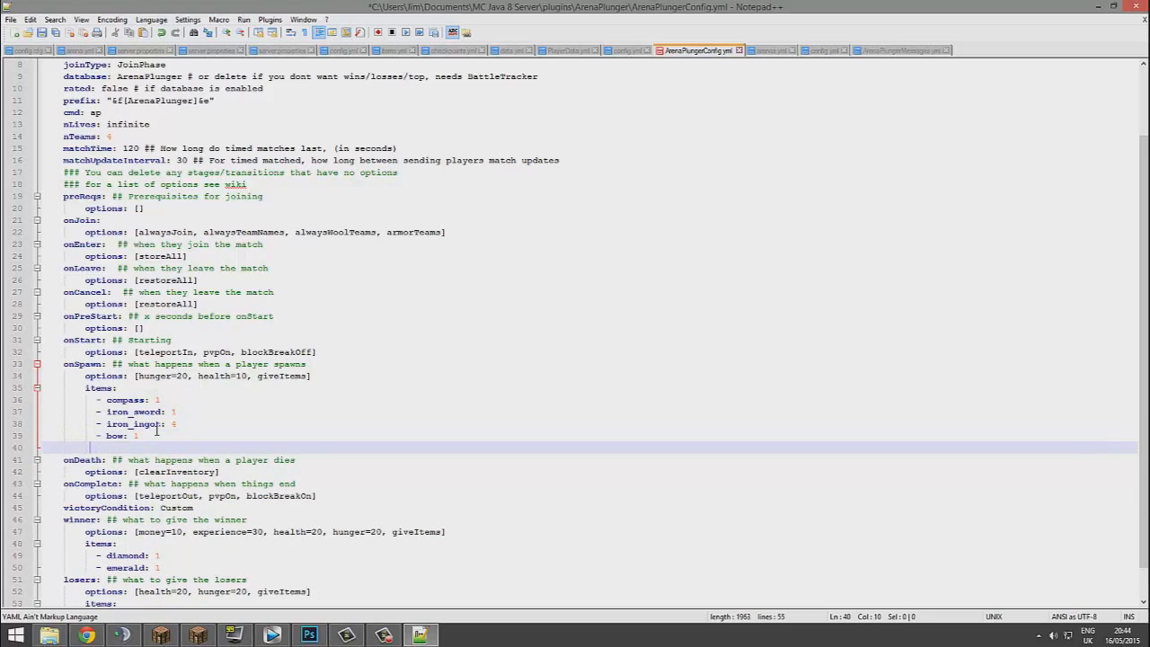
pyautogui.hotkey('ctrl', 'v')
pyautogui.moveTo(126, 447); pyautogui.dragTo(109, 454)
pyautogui.write('arrow')
pyautogui.moveTo(164, 447); pyautogui.dragTo(143, 447)
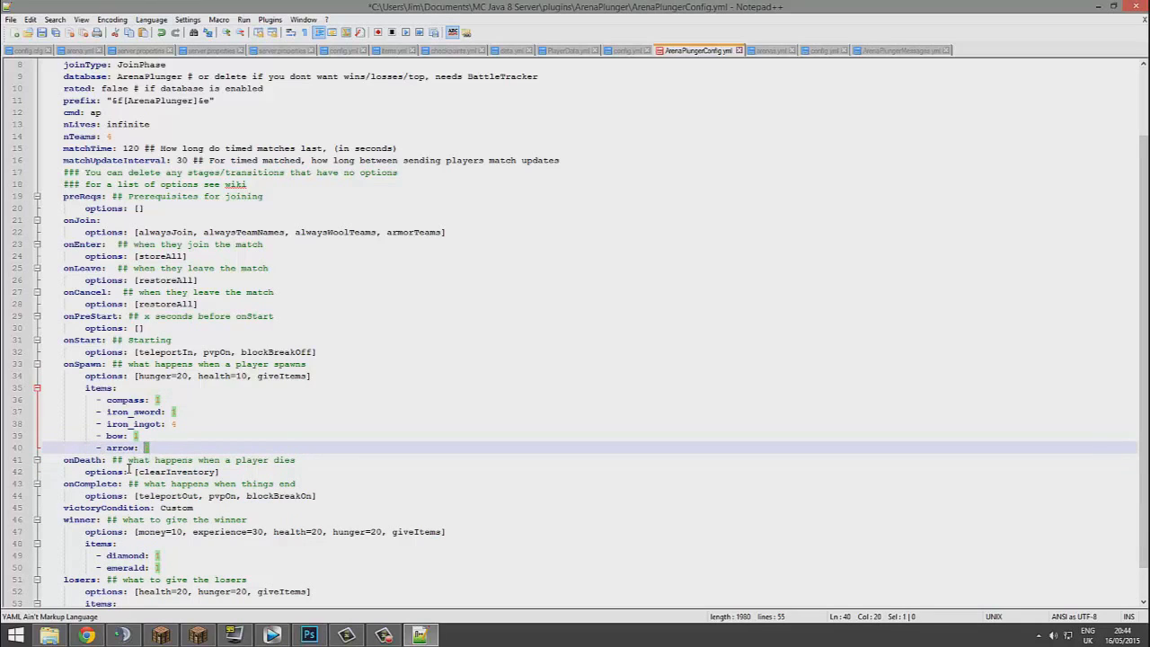
pyautogui.write('64')
# Review the winner's reward items, set the winner's money option to 0, and save the file.
pyautogui.scroll(-1, 177, 520)
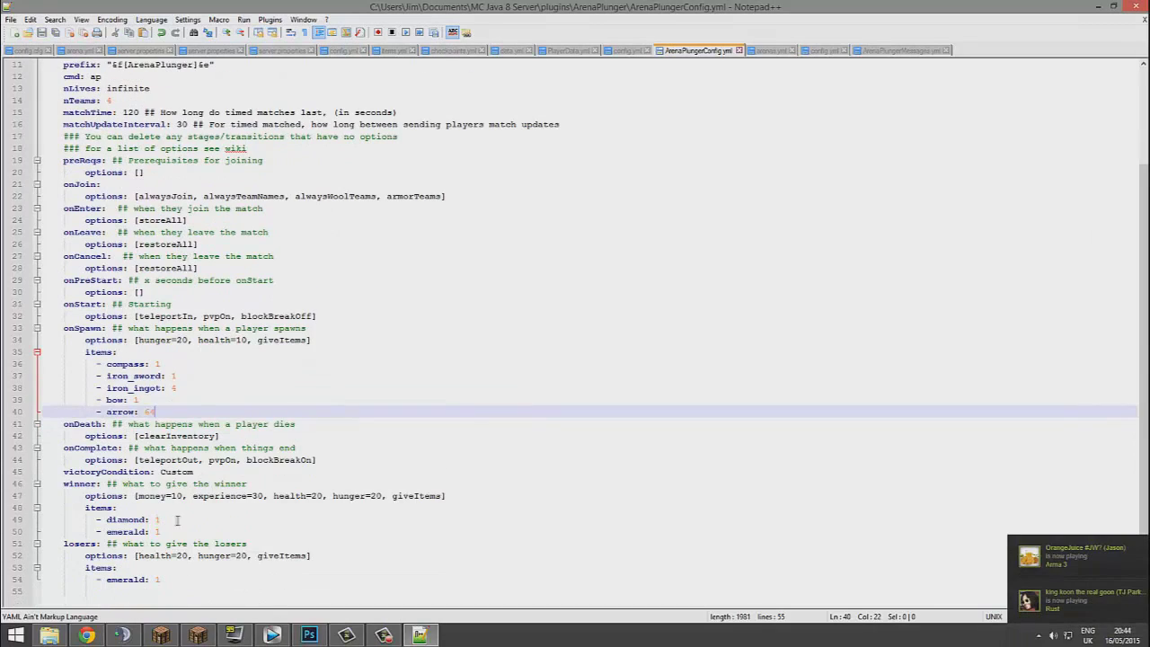
pyautogui.click(177, 520)
pyautogui.moveTo(182, 531); pyautogui.dragTo(36, 532)
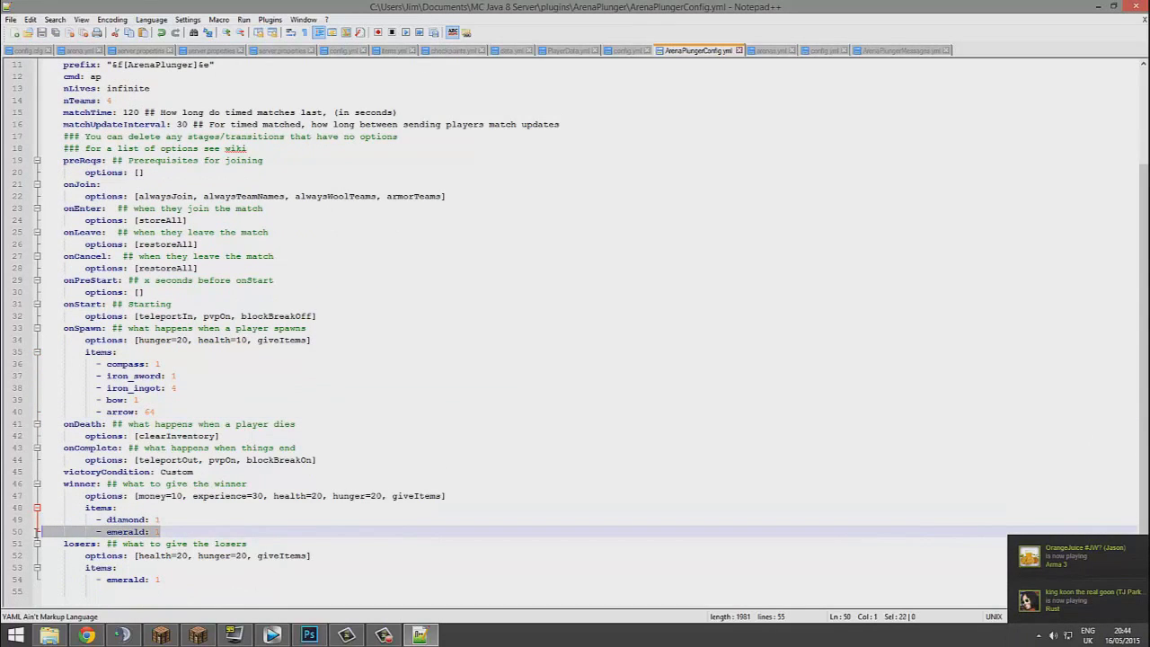
pyautogui.click(167, 534)
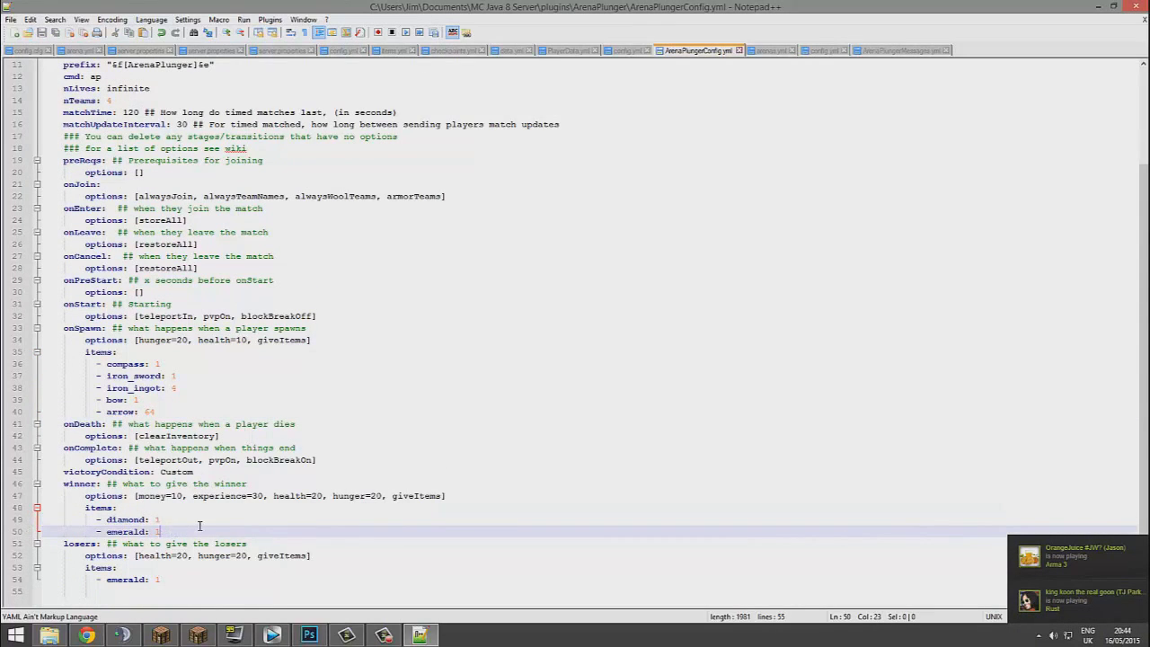
pyautogui.click(198, 522)
pyautogui.moveTo(176, 543); pyautogui.dragTo(11, 520)
pyautogui.click(197, 534)
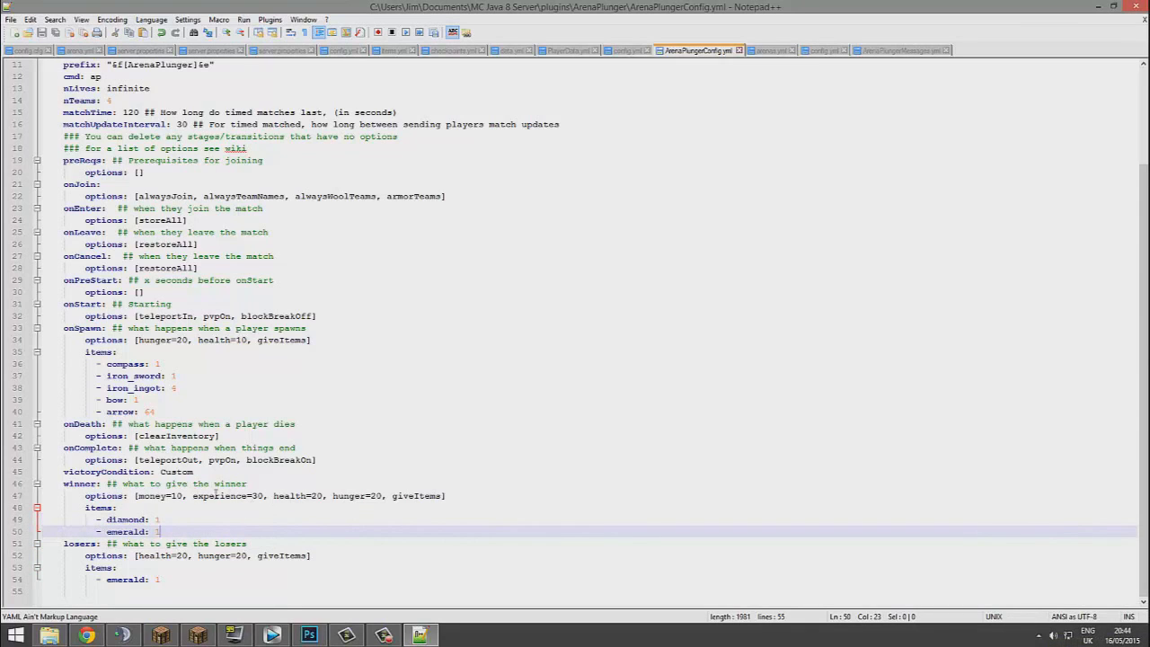
pyautogui.click(177, 499)
pyautogui.press('BackSpace')
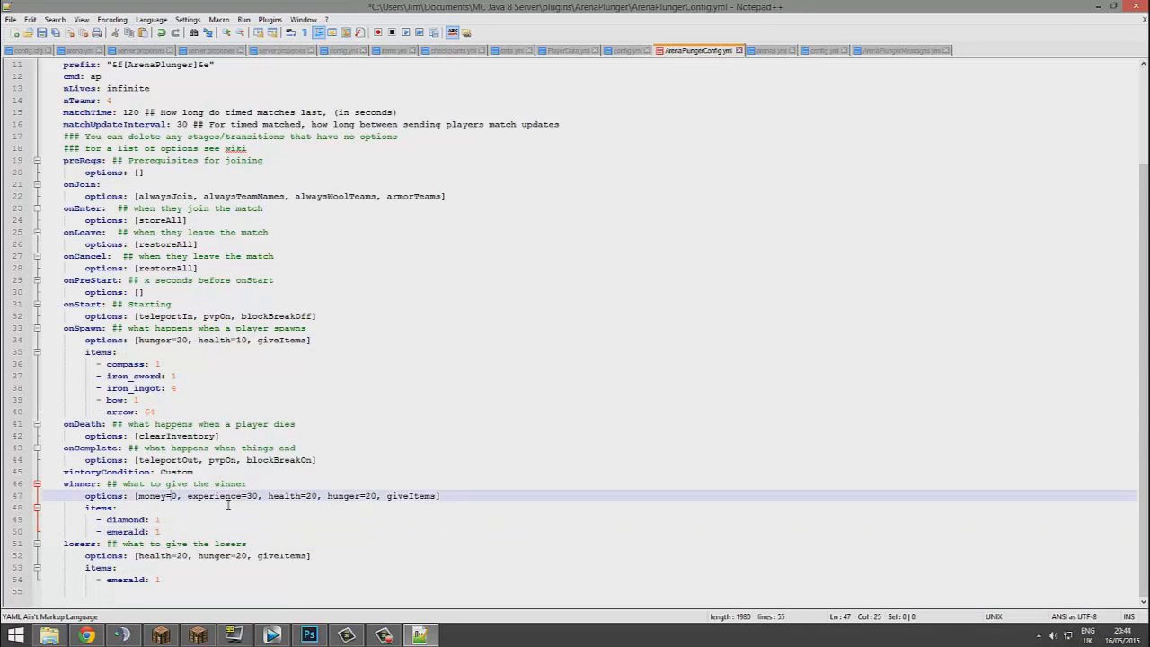
pyautogui.hotkey('ctrl', 's')
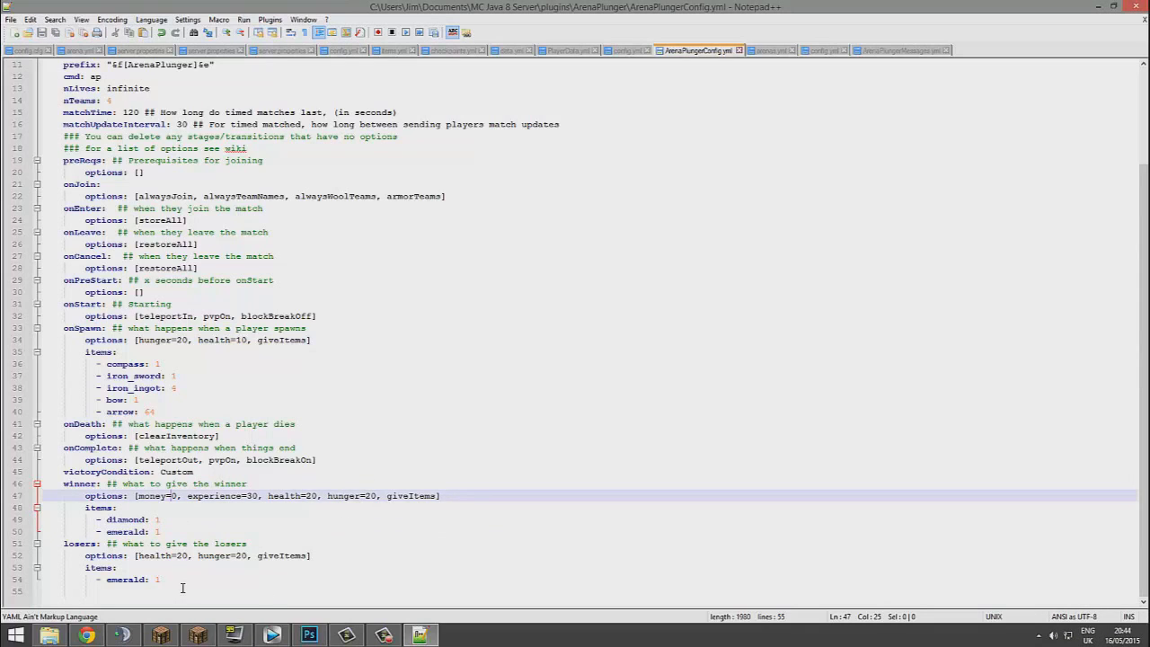
# Set the losers' hunger option to 5, replace their emerald item with potato, and save the file.
pyautogui.moveTo(183, 589); pyautogui.dragTo(80, 556)
pyautogui.click(80, 579)
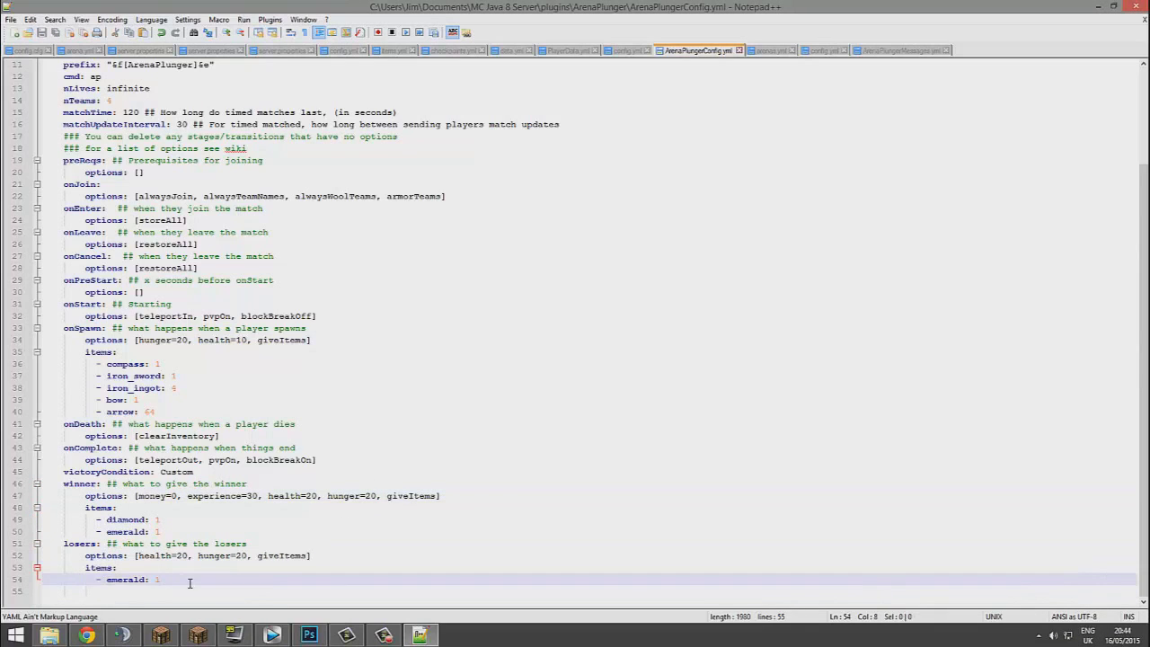
pyautogui.click(22, 580)
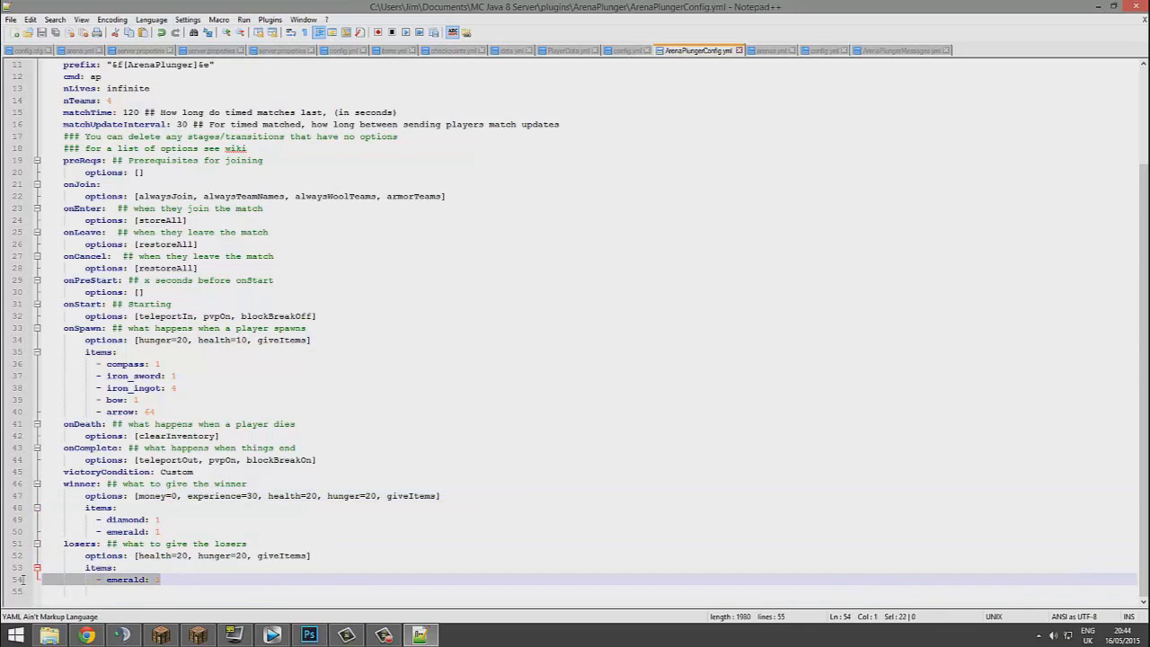
pyautogui.click(193, 590)
pyautogui.click(239, 555)
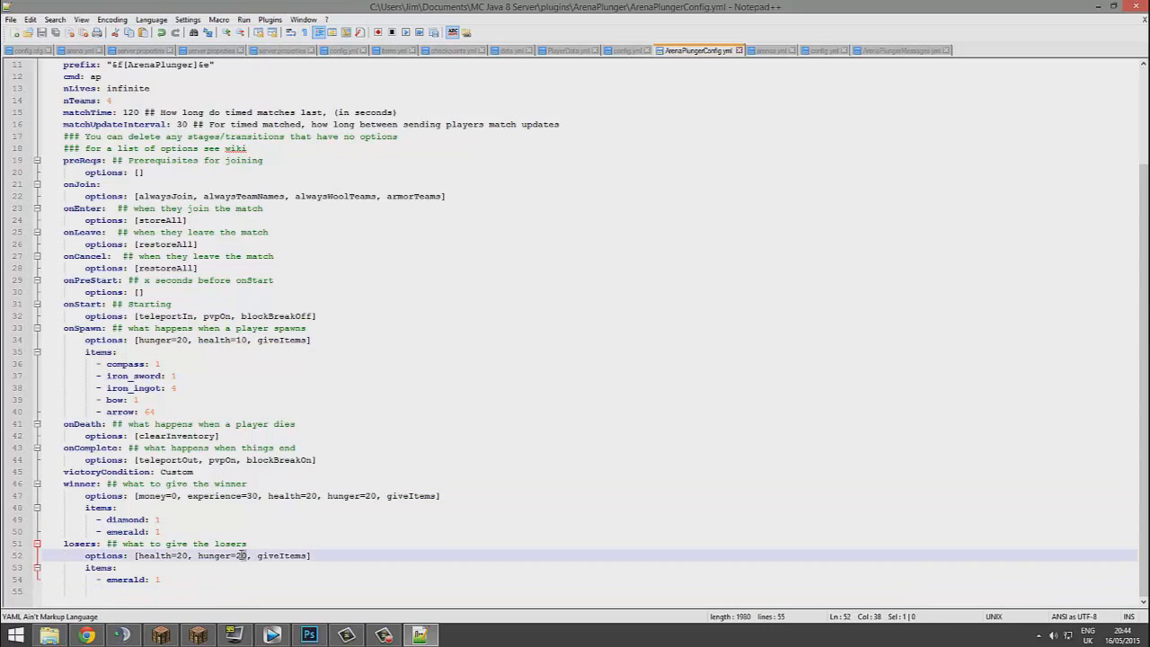
pyautogui.doubleClick(240, 555)
pyautogui.write('5')
pyautogui.moveTo(151, 580); pyautogui.dragTo(106, 583)
pyautogui.write('potato')
pyautogui.hotkey('ctrl', 's')
# Shorten the arena prefix to "&f[Arena]&e" and save the file.
pyautogui.scroll(2, 218, 355)
pyautogui.scroll(2, 219, 357)
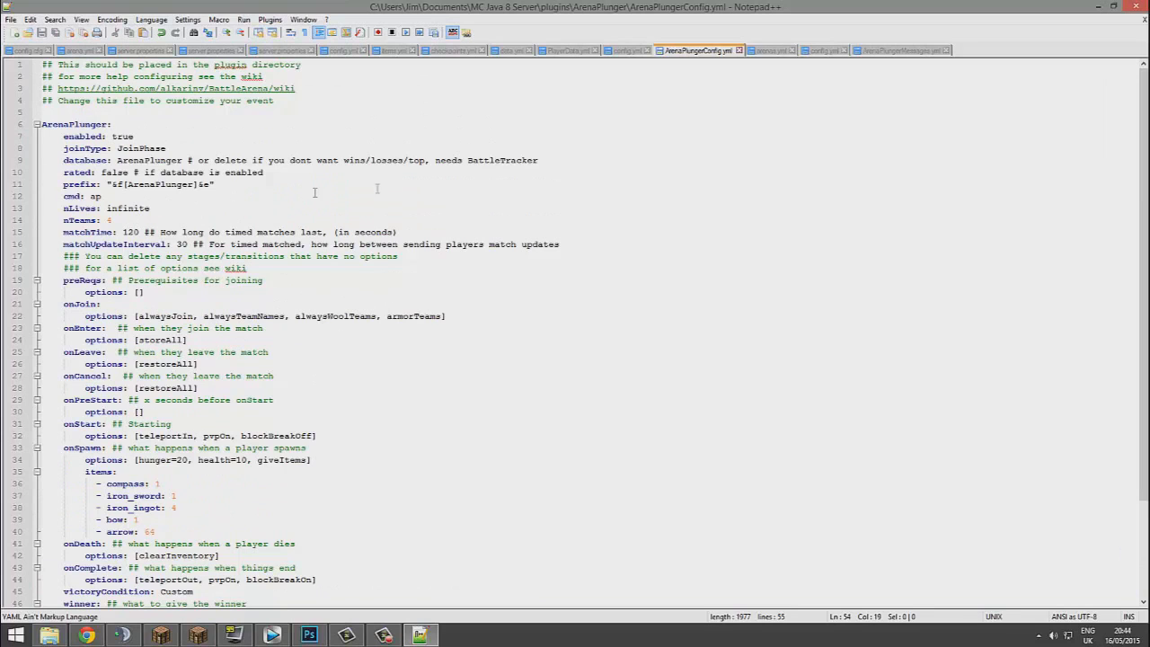
pyautogui.click(147, 196)
pyautogui.moveTo(192, 184); pyautogui.dragTo(158, 185)
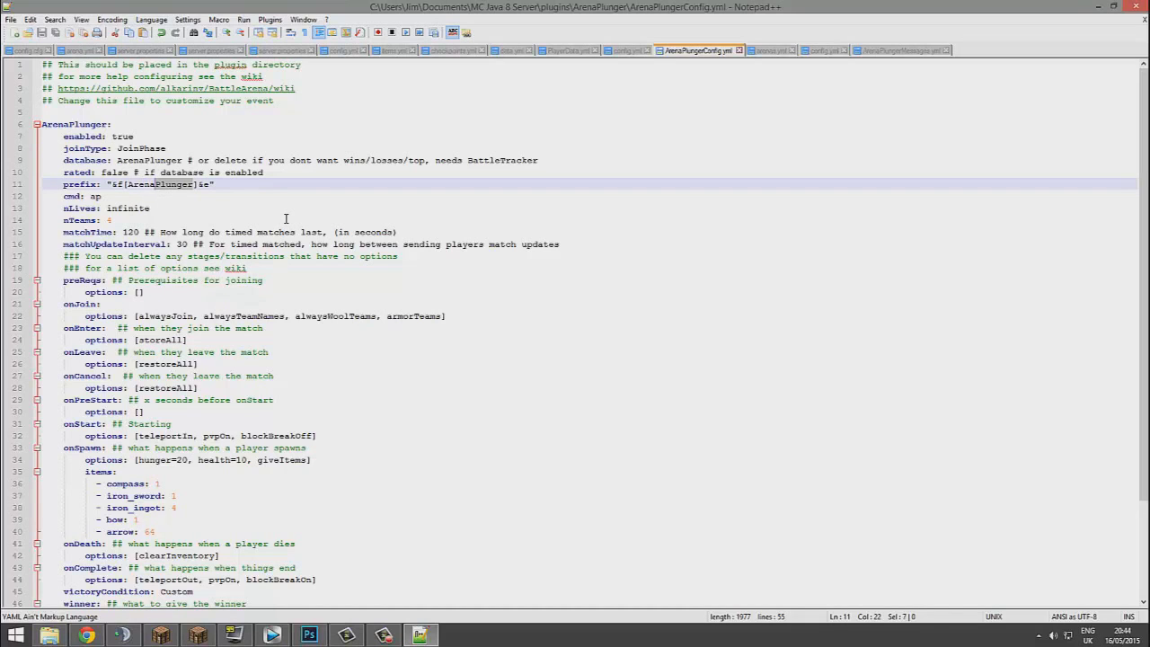
pyautogui.press('Delete')
pyautogui.hotkey('ctrl', 's')
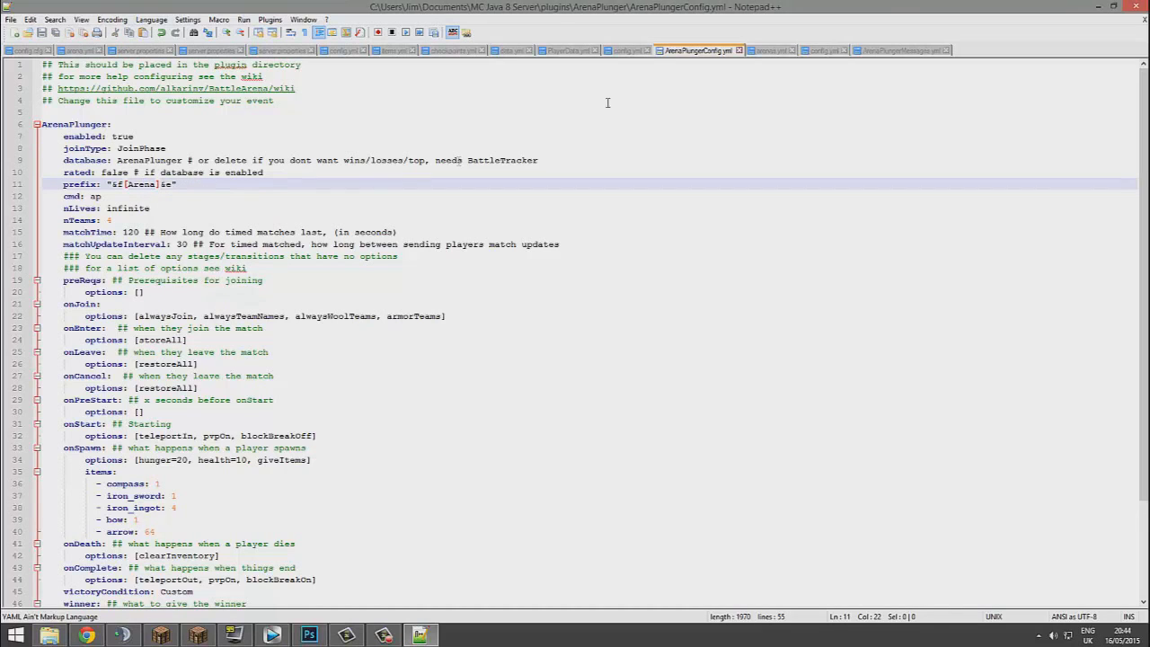
# Open arenas.yml from the ArenaPlunger folder in Notepad++ and look over the stored arena entries.
pyautogui.click(399, 261)
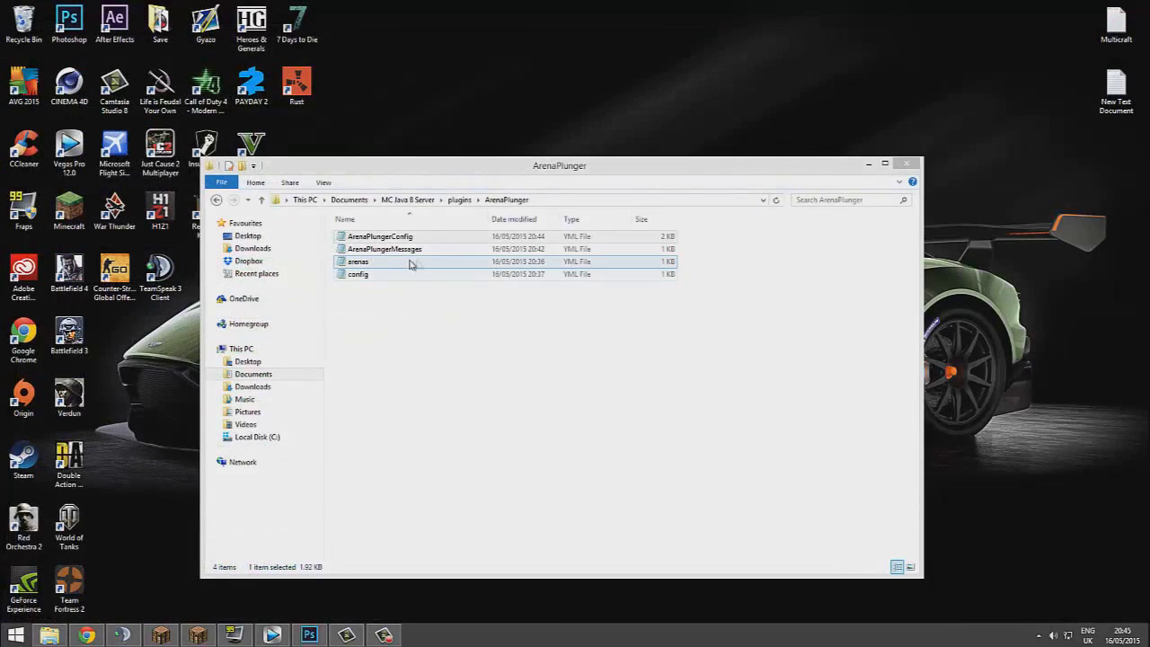
pyautogui.rightClick(400, 262)
pyautogui.click(429, 295)
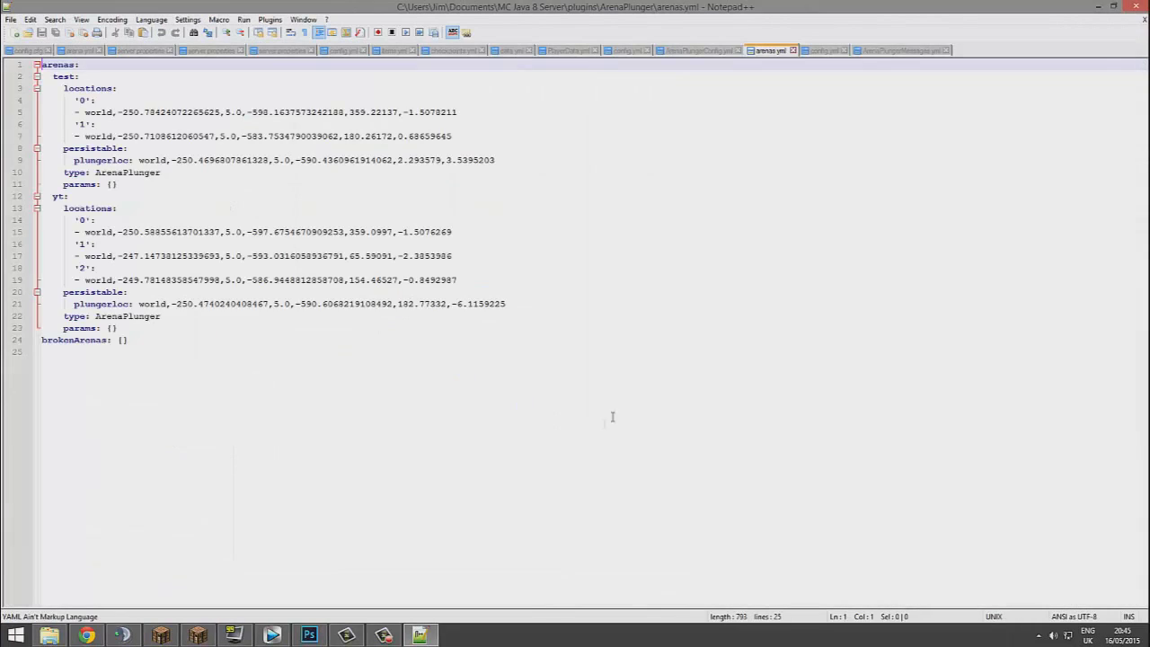
pyautogui.moveTo(684, 426); pyautogui.dragTo(31, 52)
pyautogui.click(247, 332)
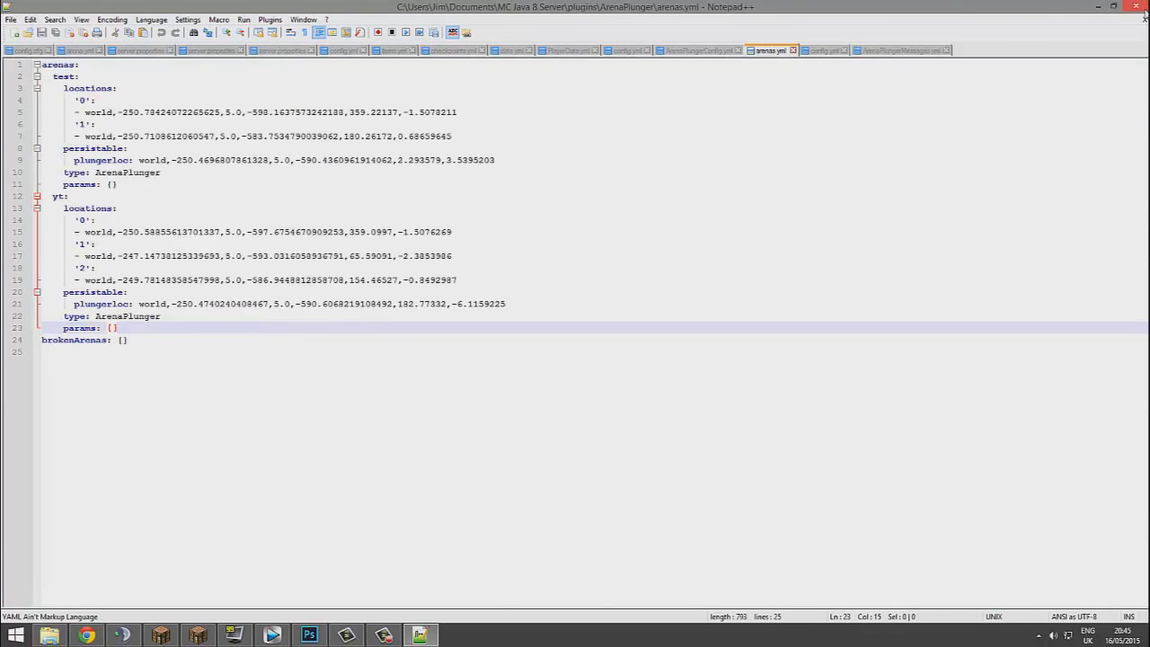
# Delete the whole test arena entry with its leftover blank line from arenas.yml, save, and close the editor.
pyautogui.moveTo(169, 184); pyautogui.dragTo(36, 77)
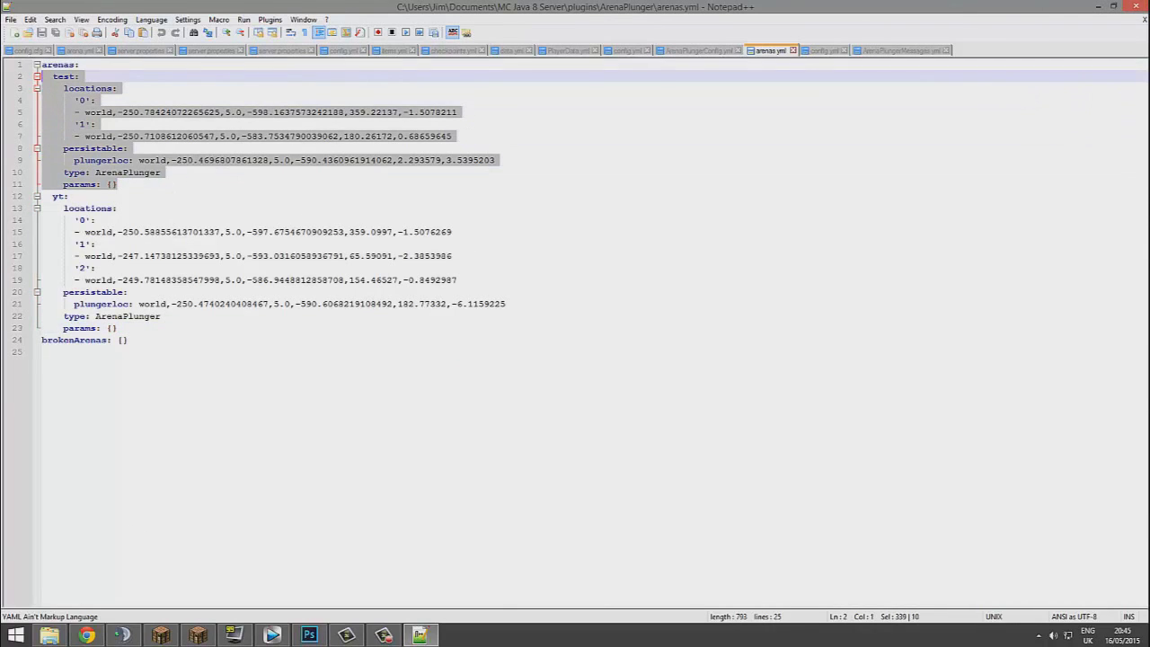
pyautogui.press('Delete')
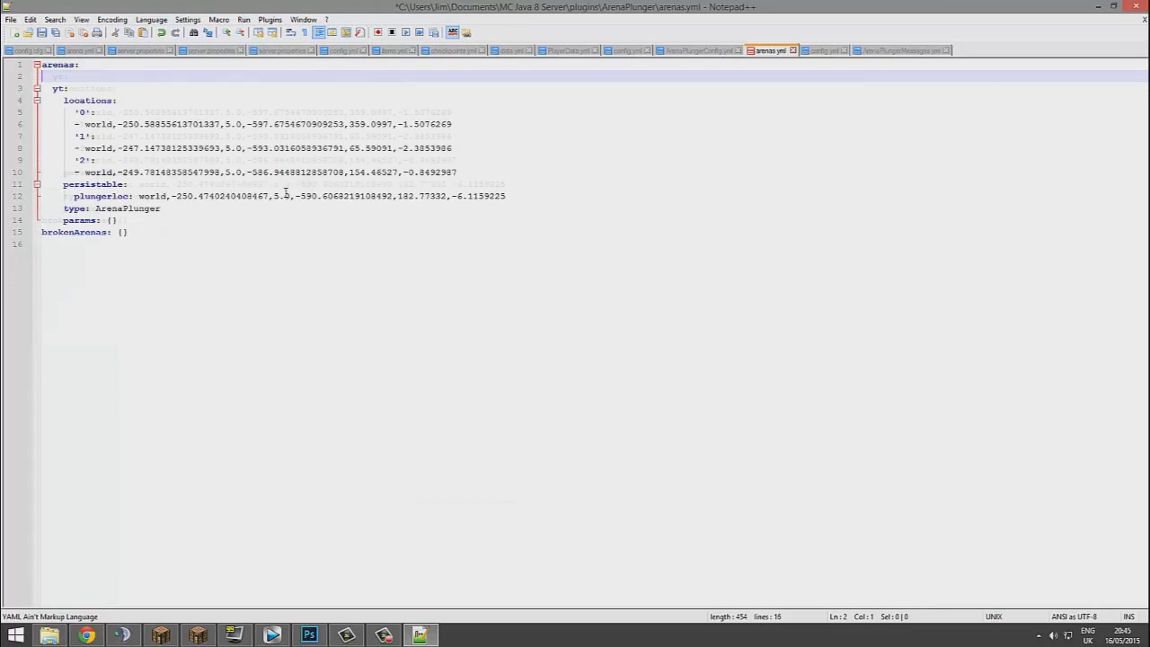
pyautogui.press('BackSpace')
pyautogui.click(1144, 5)
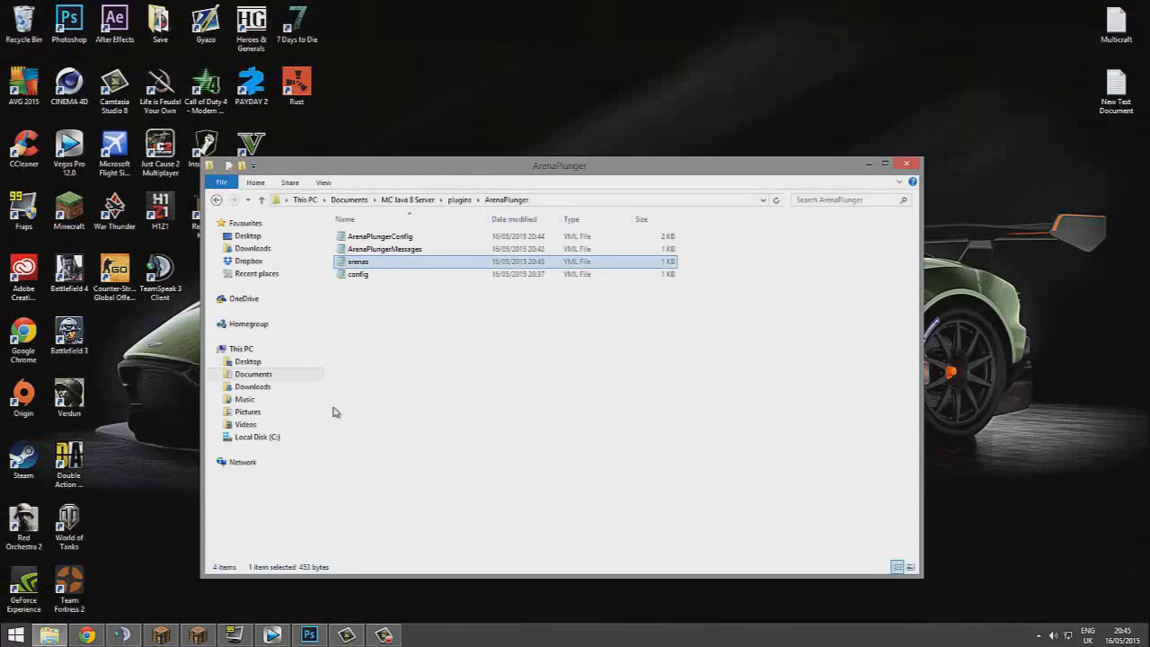
# Open config.yml from the ArenaPlunger folder in Notepad++ and examine its plunger section.
pyautogui.rightClick(398, 282)
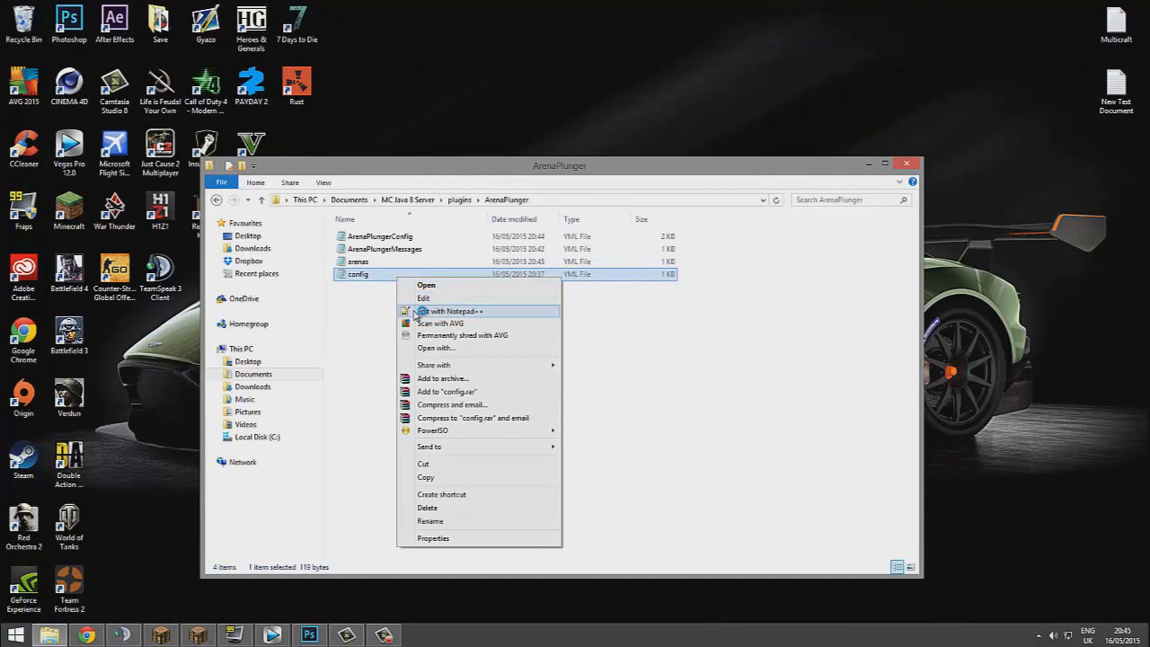
pyautogui.click(414, 311)
pyautogui.click(429, 206)
pyautogui.hotkey('shift', 'Up')
pyautogui.hotkey('shift', 'Up')
pyautogui.hotkey('shift', 'Up')
pyautogui.hotkey('shift', 'Up')
pyautogui.hotkey('shift', 'Up')
pyautogui.hotkey('shift', 'Up')
pyautogui.hotkey('shift', 'Up')
pyautogui.hotkey('shift', 'Up')
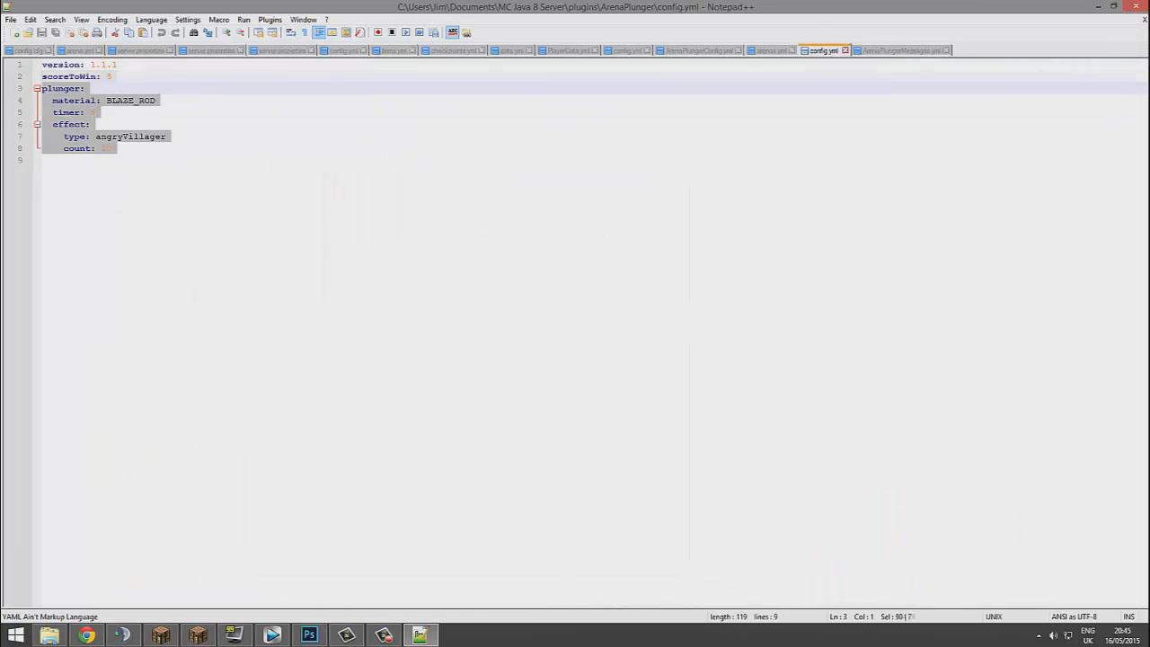
# Examine the plunger's effect type and count settings in config.yml, and close the editor.
pyautogui.moveTo(178, 136); pyautogui.dragTo(95, 137)
pyautogui.moveTo(177, 153); pyautogui.dragTo(52, 124)
pyautogui.click(202, 149)
pyautogui.moveTo(167, 136); pyautogui.dragTo(106, 138)
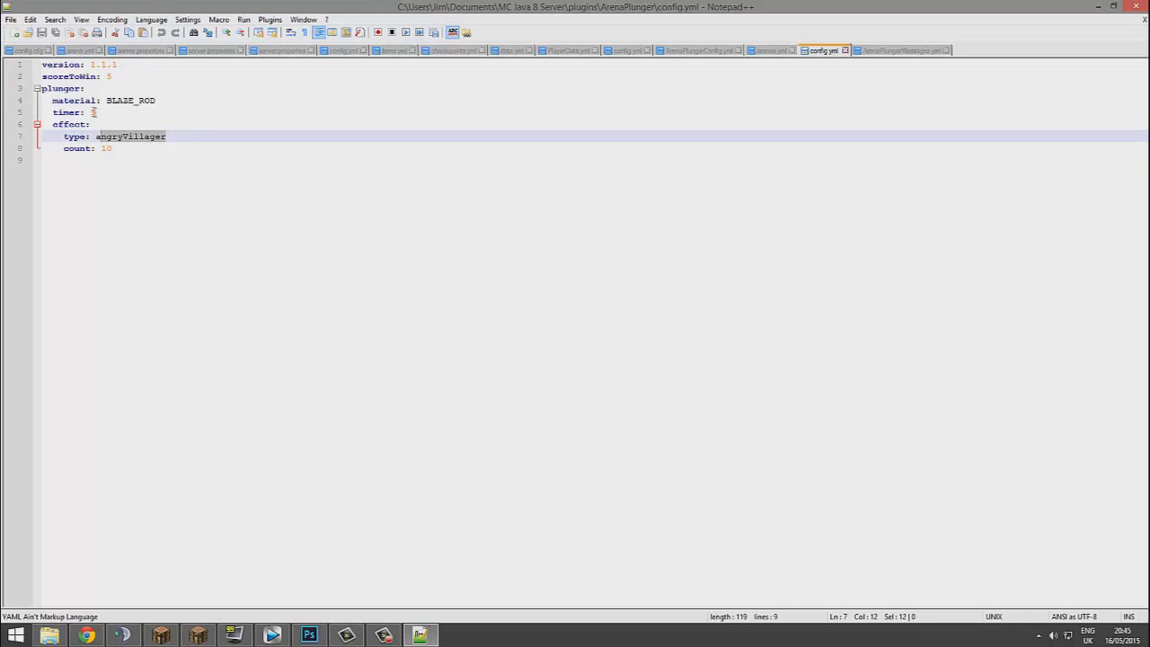
pyautogui.click(1138, 8)
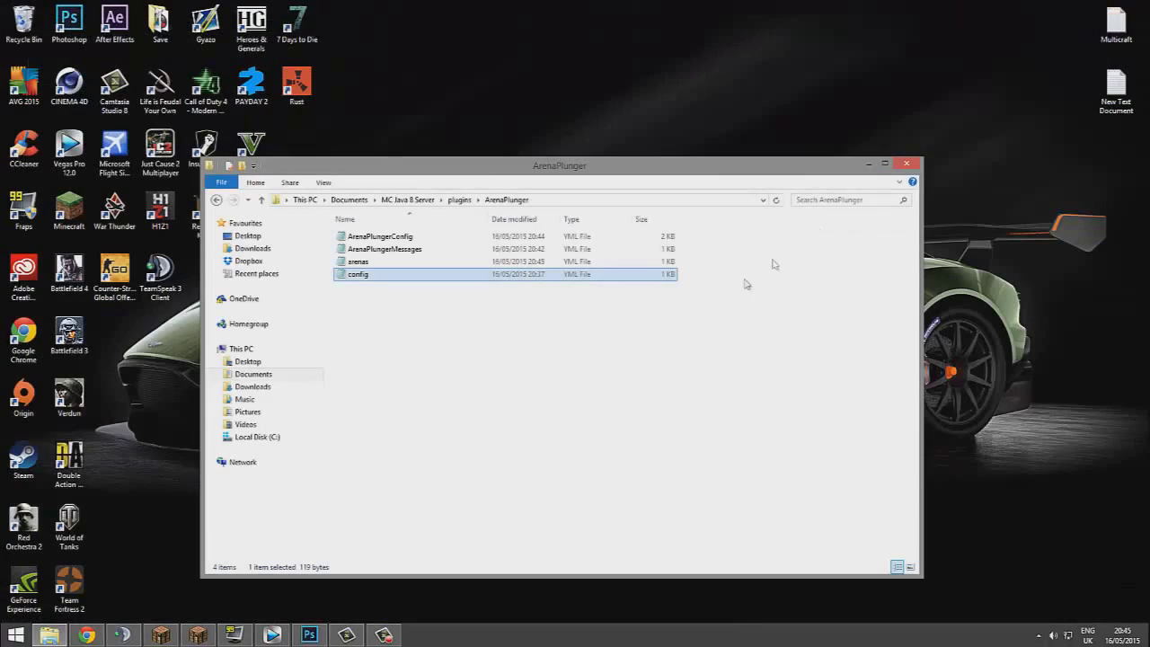